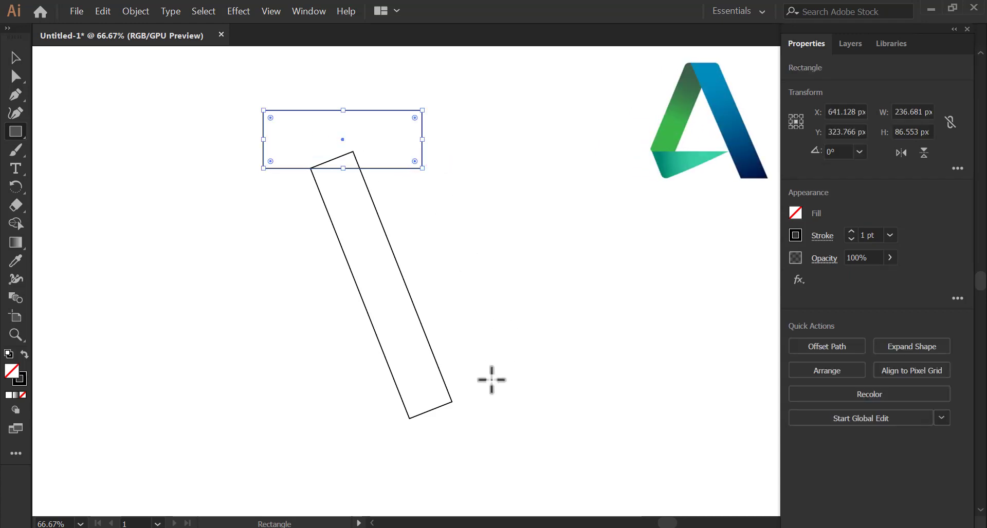
Draw a rectangle about 277 by 69 px across the slanted bar's lower end and shift all three shapes rightward together.
drag(535, 446, 350, 399)
key(v)
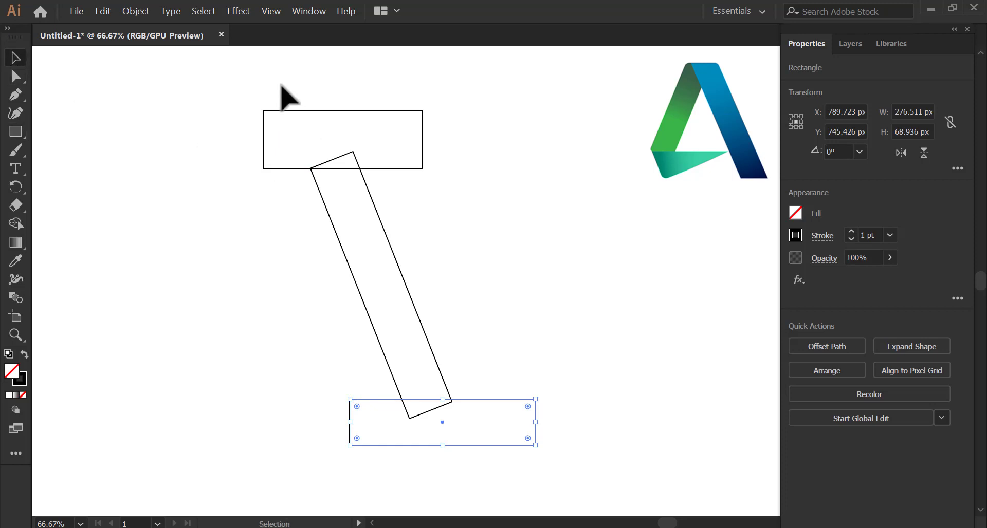
drag(281, 85, 538, 447)
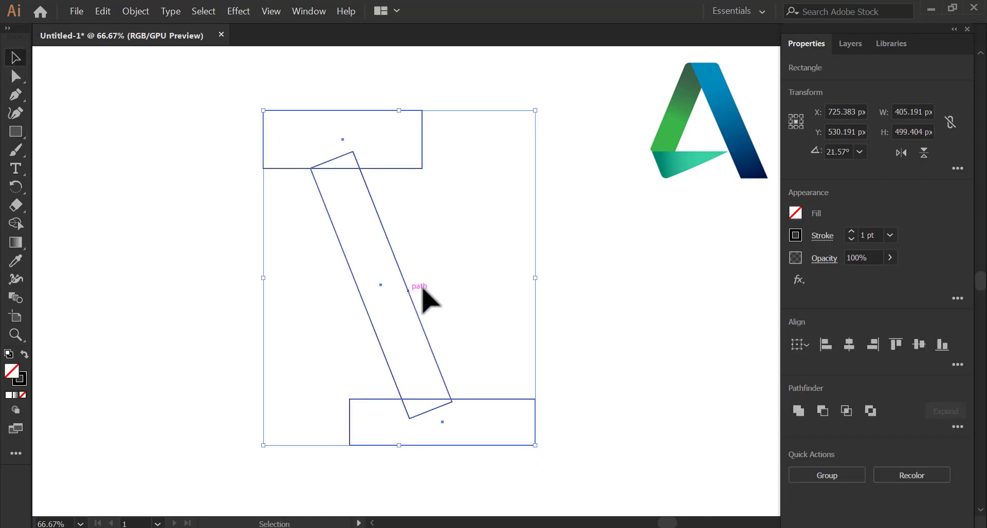
drag(409, 290, 457, 281)
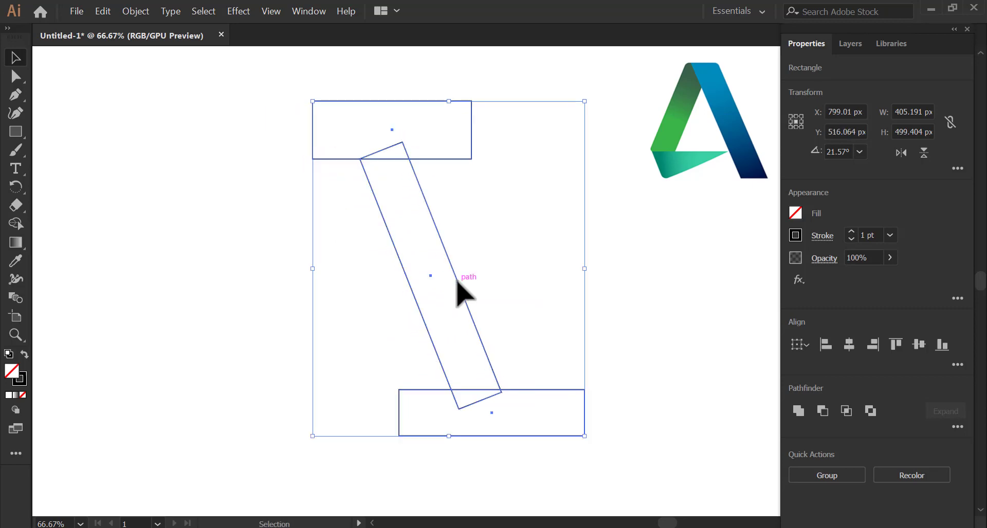
Remove both rectangles and the bar's protruding tips with the Shape Builder tool, leaving the slanted bar with flat horizontal ends.
click(16, 225)
mouse_move(275, 147)
mouse_down()
mouse_move(415, 169)
mouse_move(469, 165)
mouse_up()
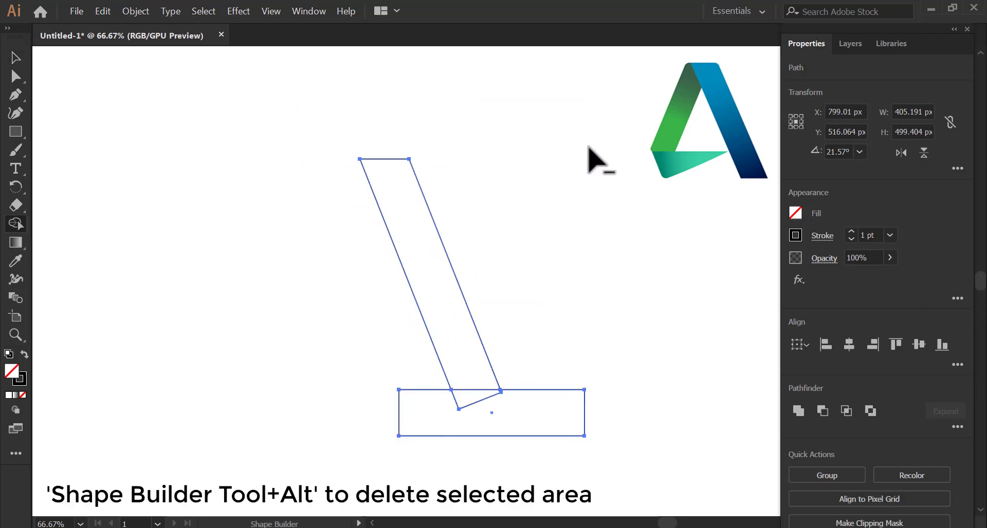
drag(355, 411, 635, 415)
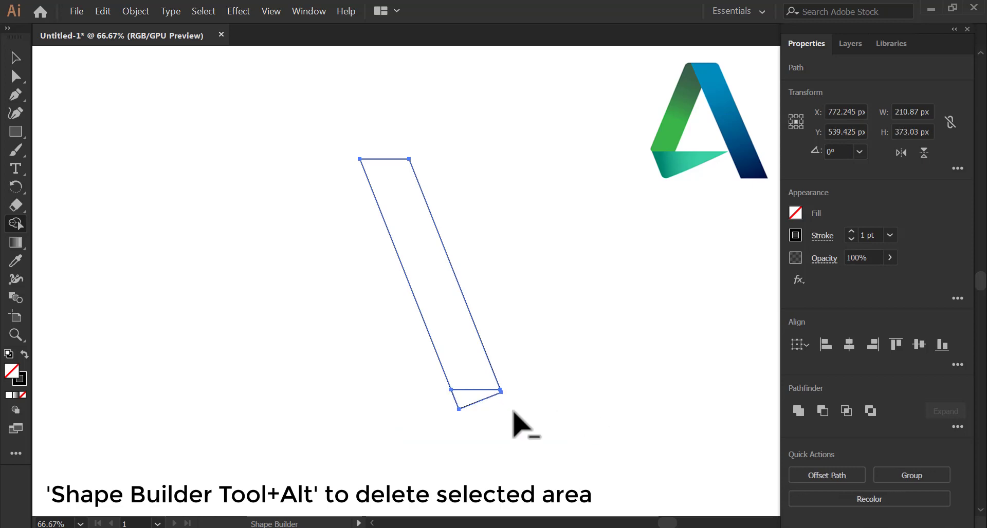
alt+click(462, 401)
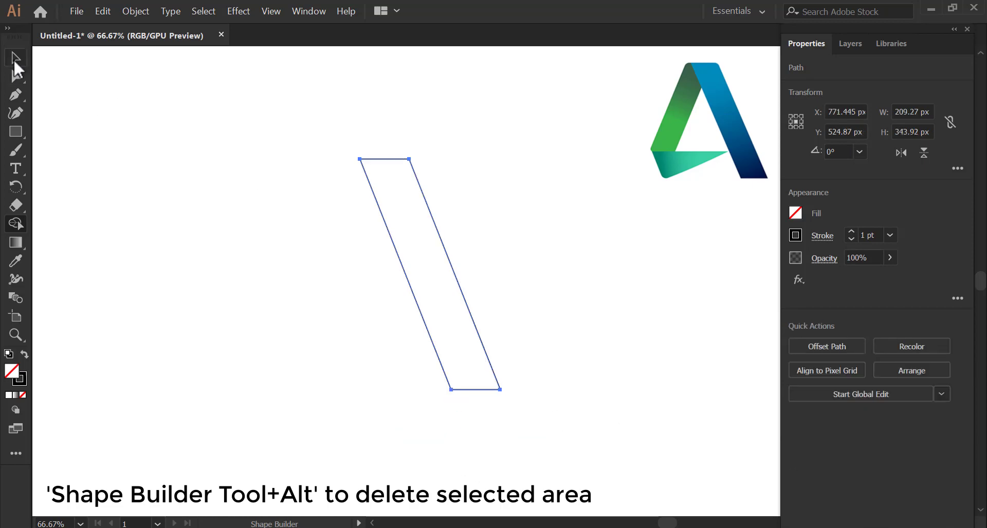
click(15, 59)
click(207, 202)
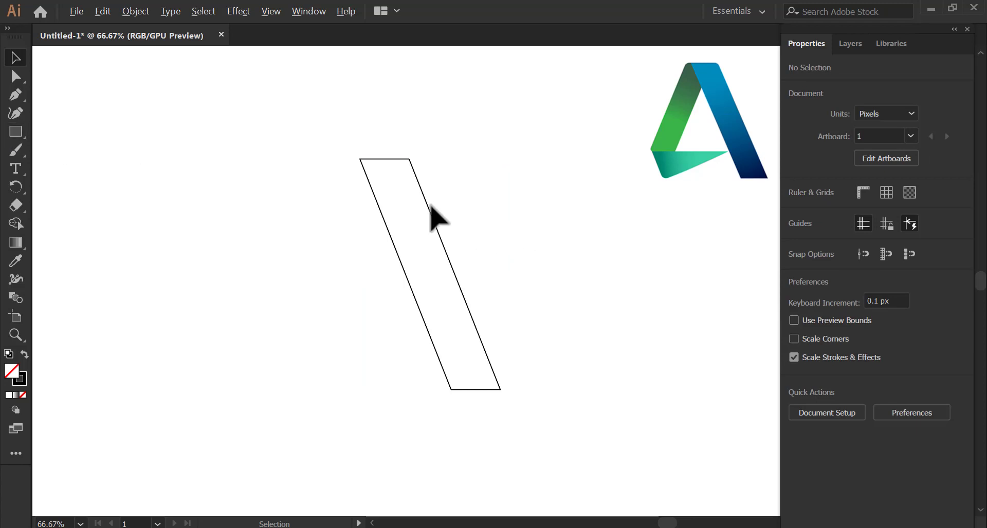
Duplicate the slanted bar, flip the copy vertically, and align its top edge with the original's to form an A shape.
drag(425, 203, 331, 211)
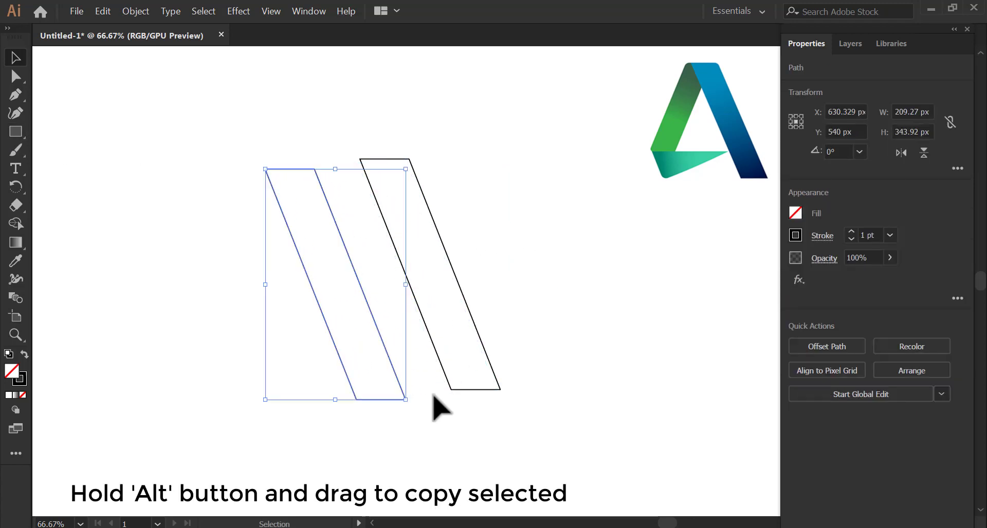
click(924, 153)
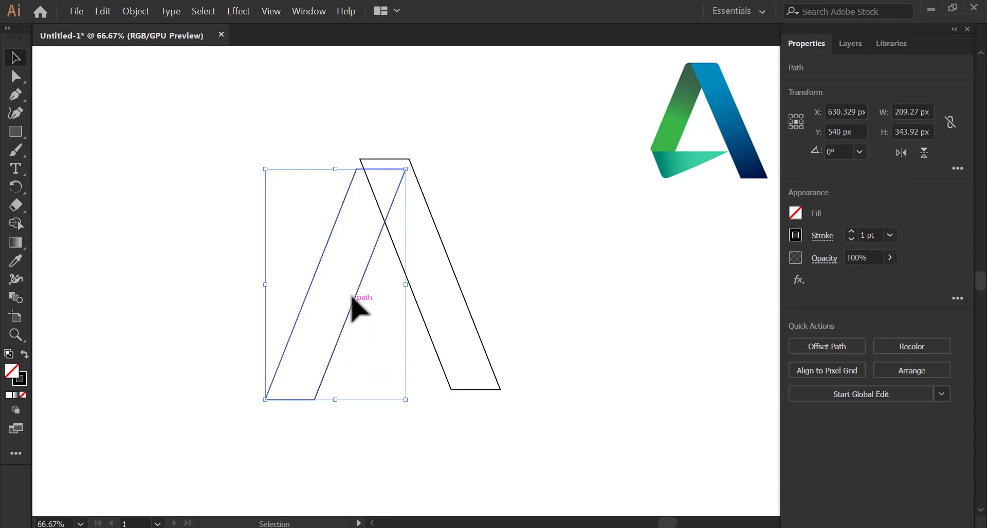
drag(356, 294, 359, 284)
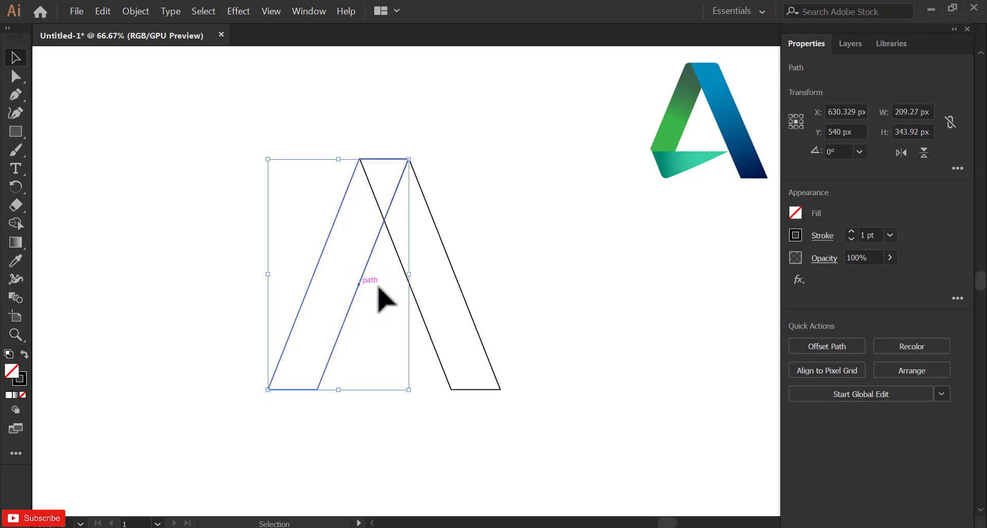
click(621, 234)
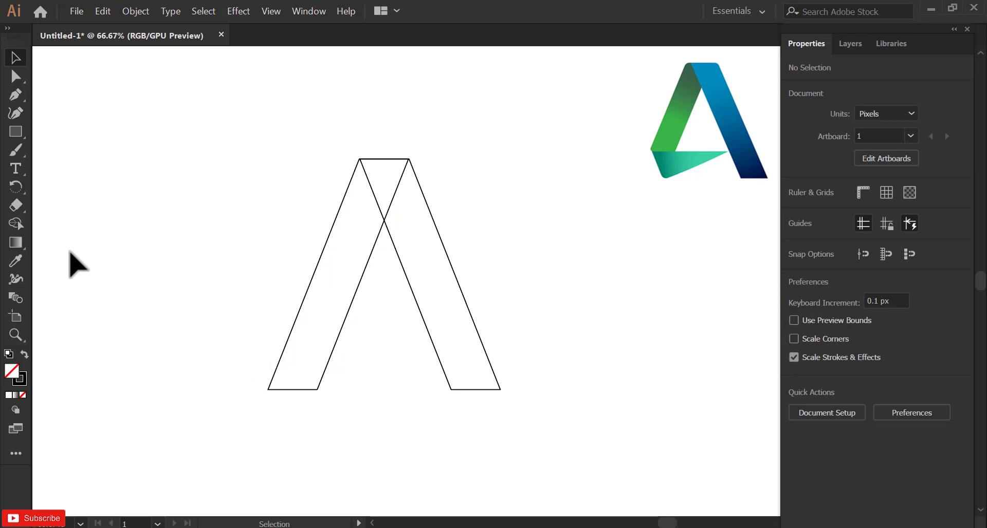
Shorten the left leg by drawing a rectangle about 188 by 110 px over its lower end and removing that area with Shape Builder.
click(20, 133)
drag(228, 336, 354, 409)
click(19, 60)
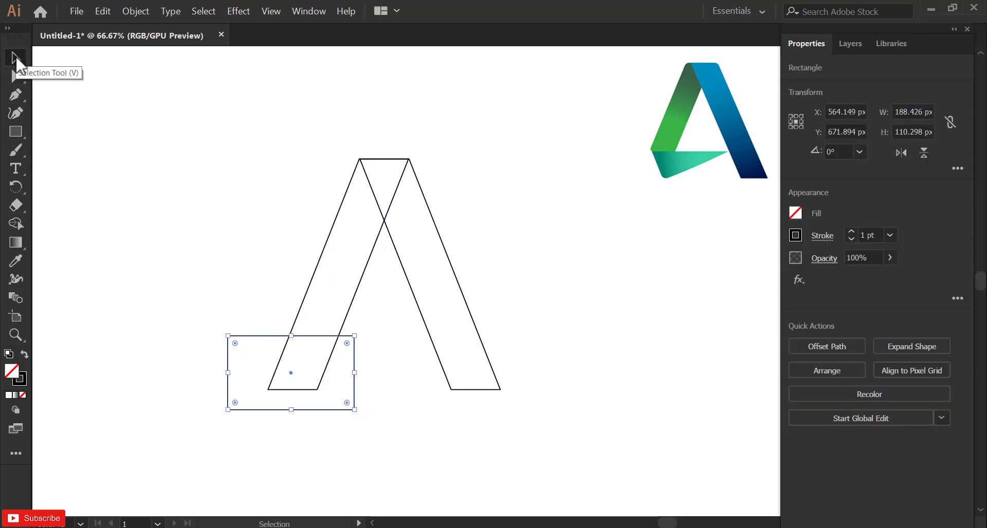
drag(212, 310, 392, 440)
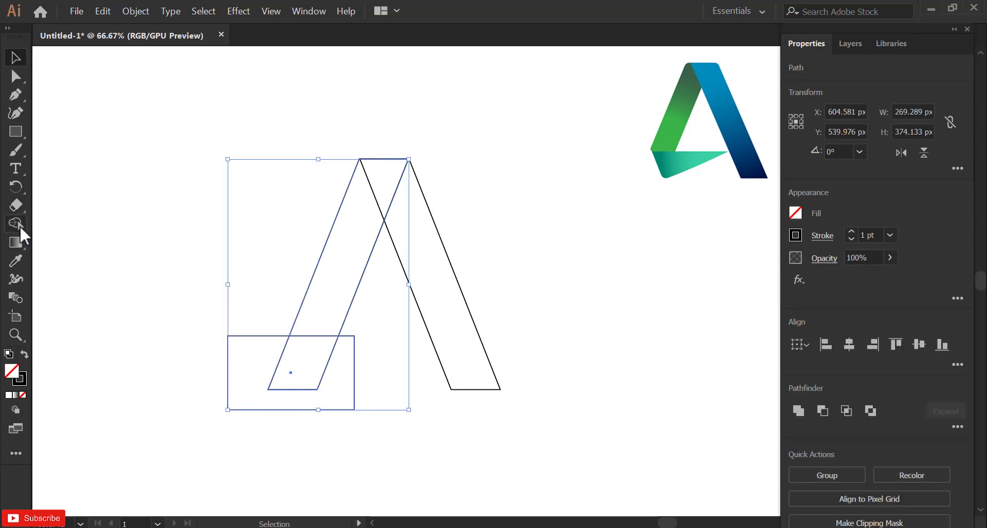
click(15, 224)
mouse_move(207, 353)
mouse_down()
mouse_move(302, 370)
mouse_move(365, 366)
mouse_up()
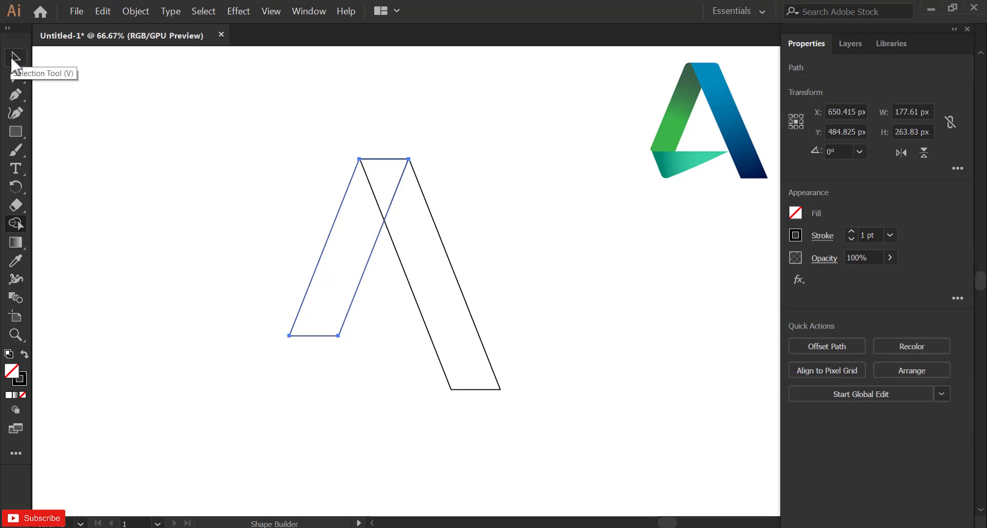
click(15, 58)
click(186, 157)
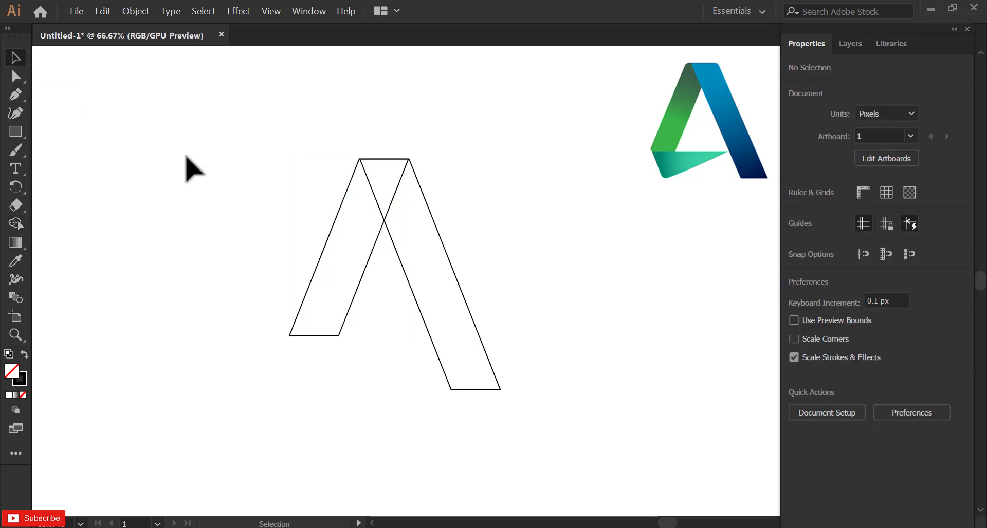
Nudge the shortened left leg 18 px to the left so its top is offset from the right leg's top.
click(353, 203)
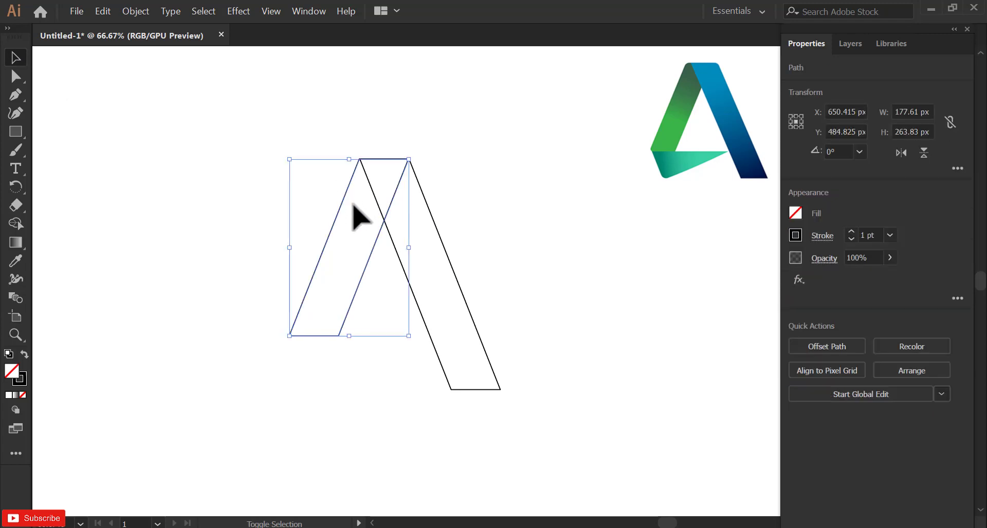
key(Left)
key(Left)
key(Left)
key(Left)
key(Left)
key(Left)
key(Left)
key(Left)
key(Left)
key(Left)
key(Left)
key(Left)
key(Left)
key(Left)
key(Left)
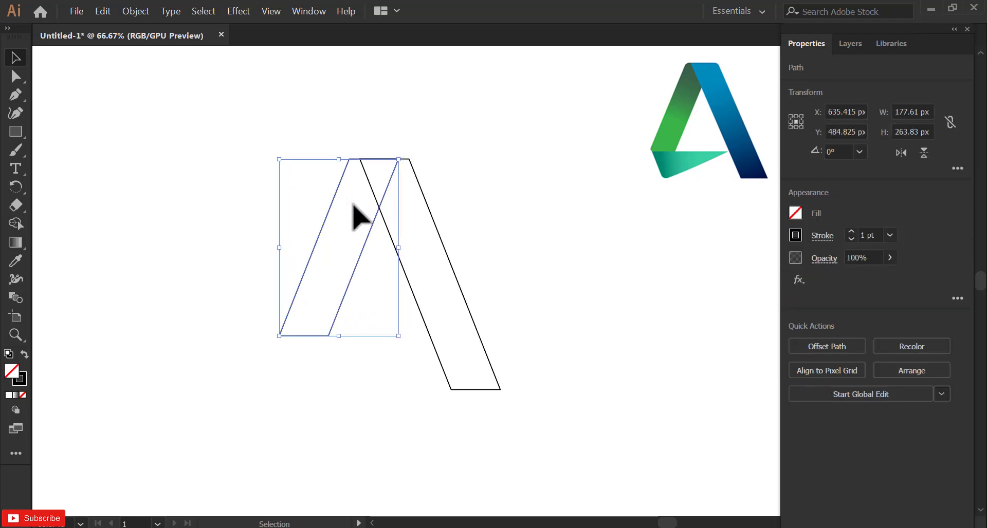
key(Left)
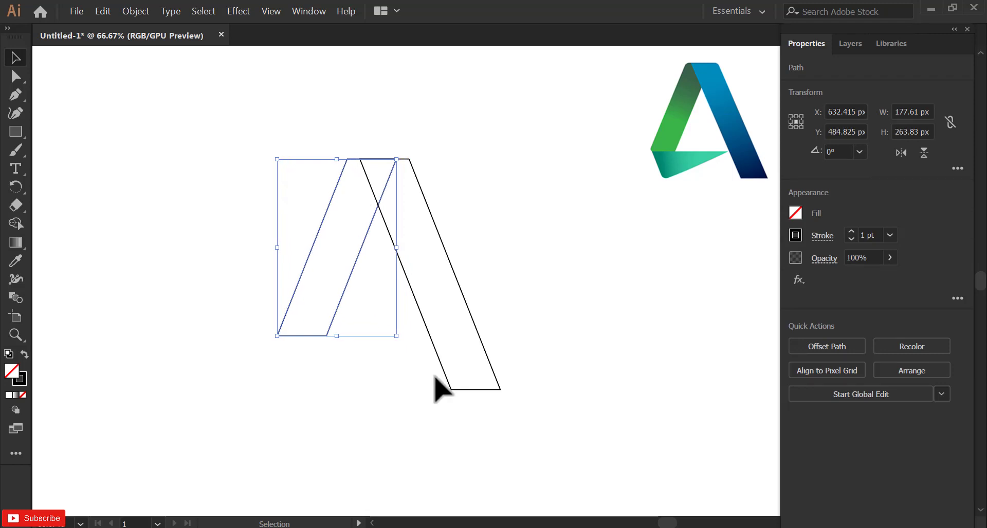
click(512, 219)
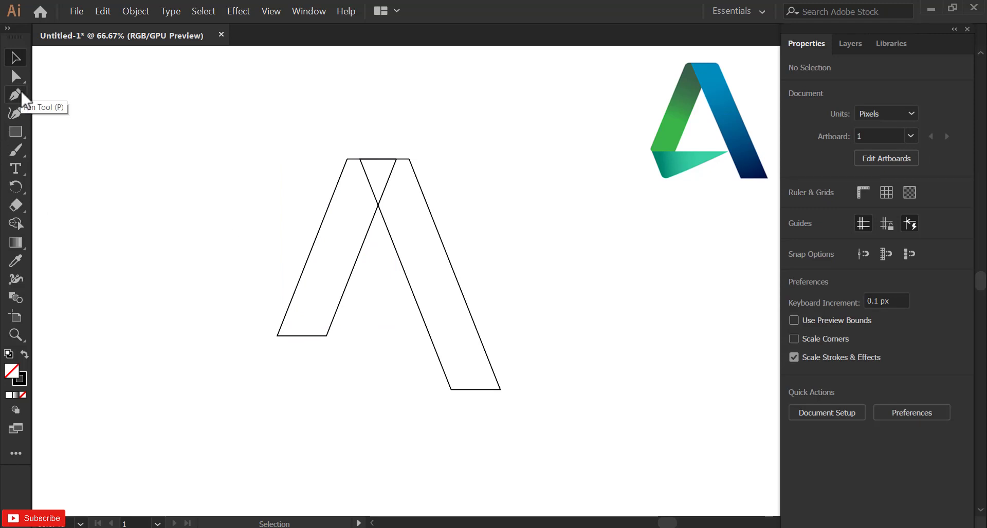
Round the right leg's outer top corner to a radius of about 13 px.
click(17, 75)
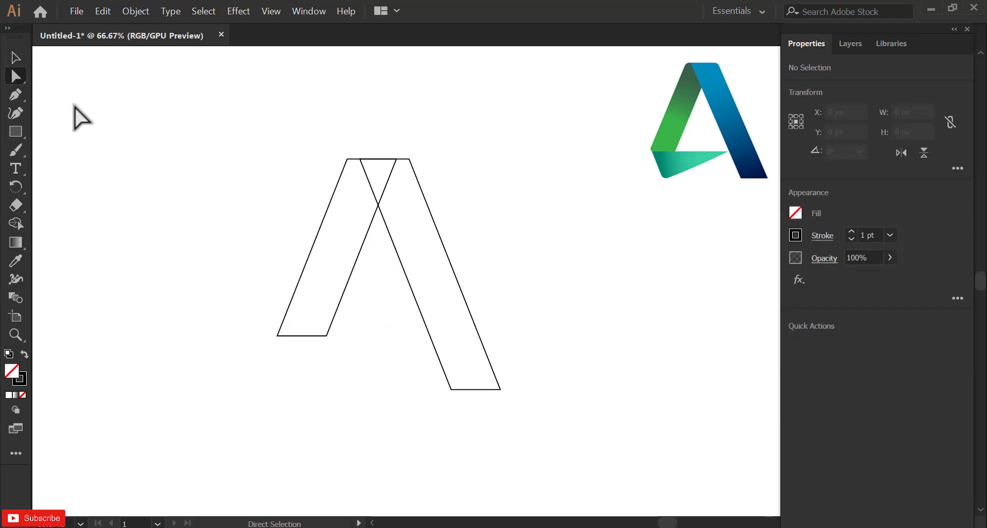
click(413, 172)
click(409, 160)
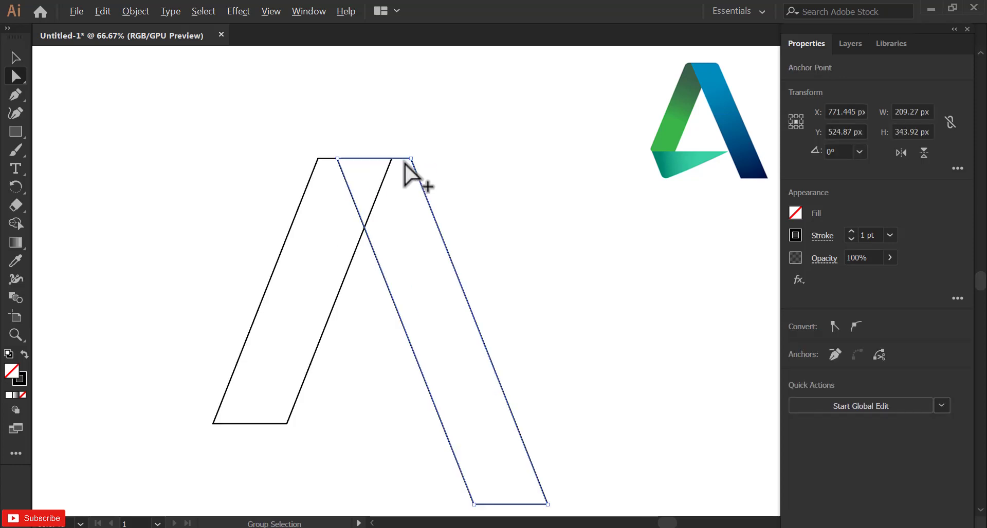
scroll(407, 163, up, 3)
click(416, 155)
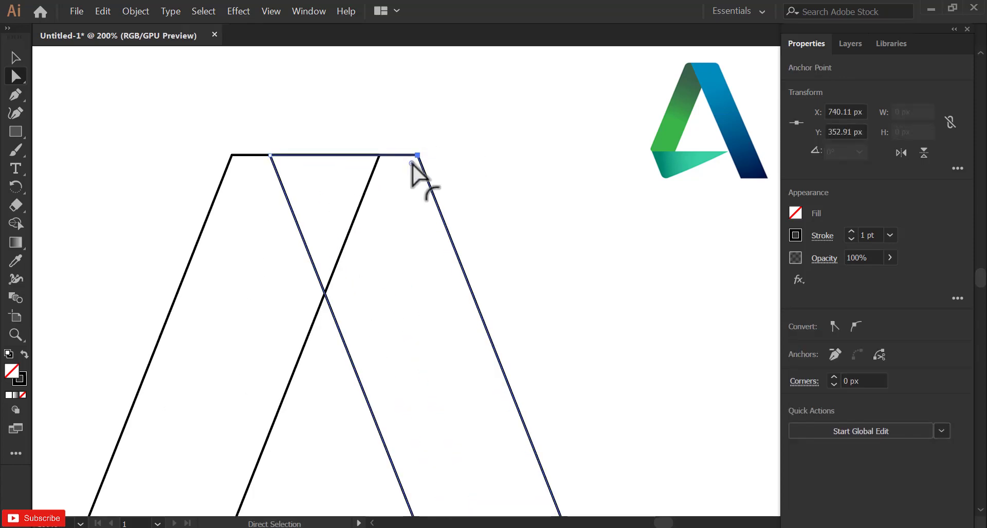
drag(411, 163, 397, 183)
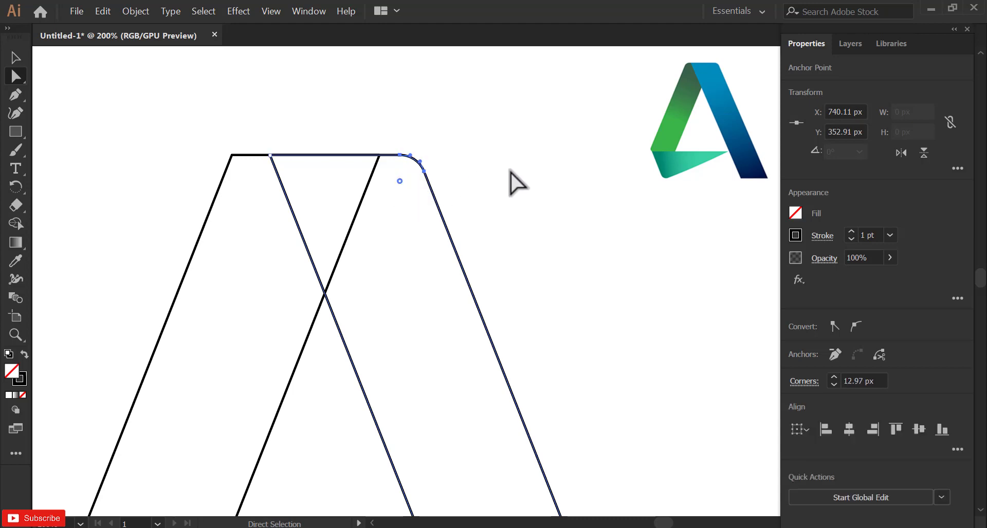
click(491, 191)
Round the left leg's outer top corner to a radius of about 14 px.
key(space)
drag(355, 260, 374, 268)
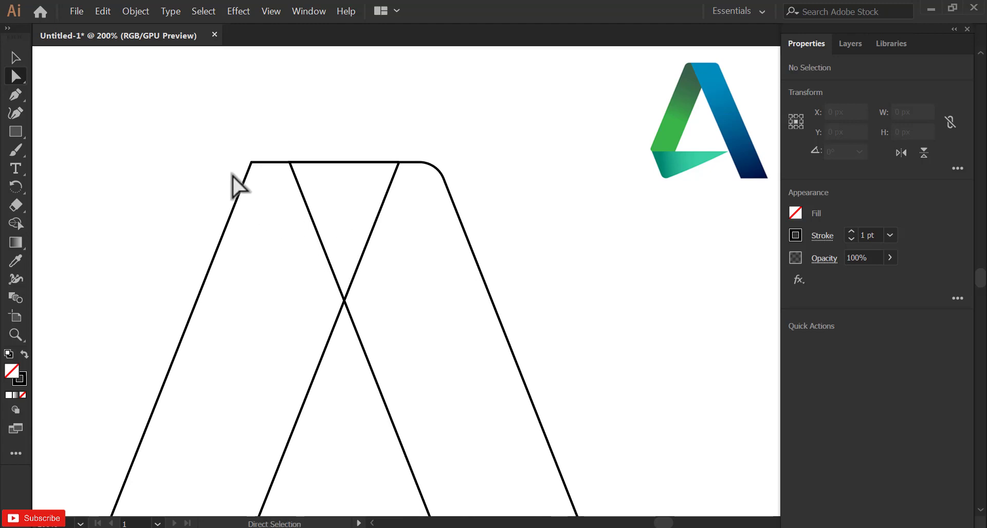
drag(221, 148, 268, 191)
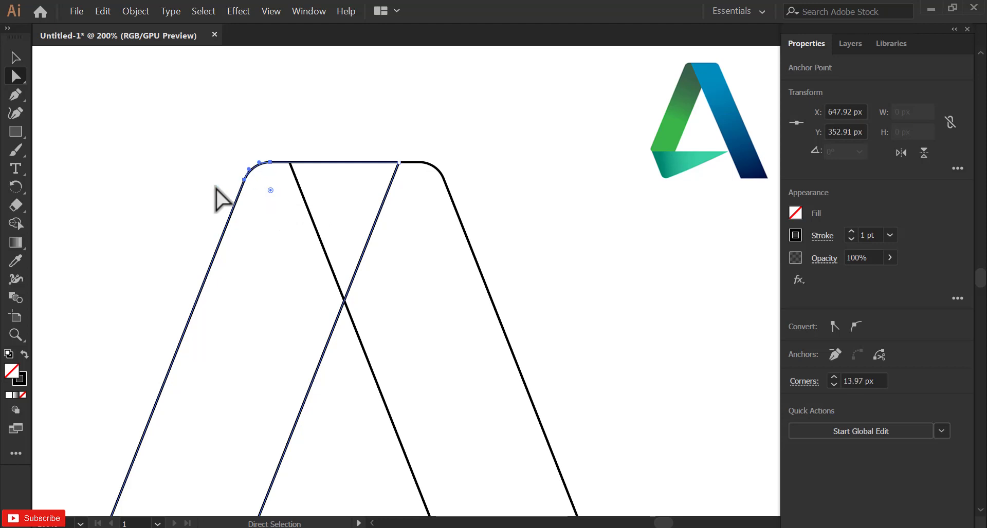
click(216, 187)
Round the left leg's outer bottom corner to a radius of about 7 px.
scroll(516, 181, down, 1)
scroll(516, 181, down, 2)
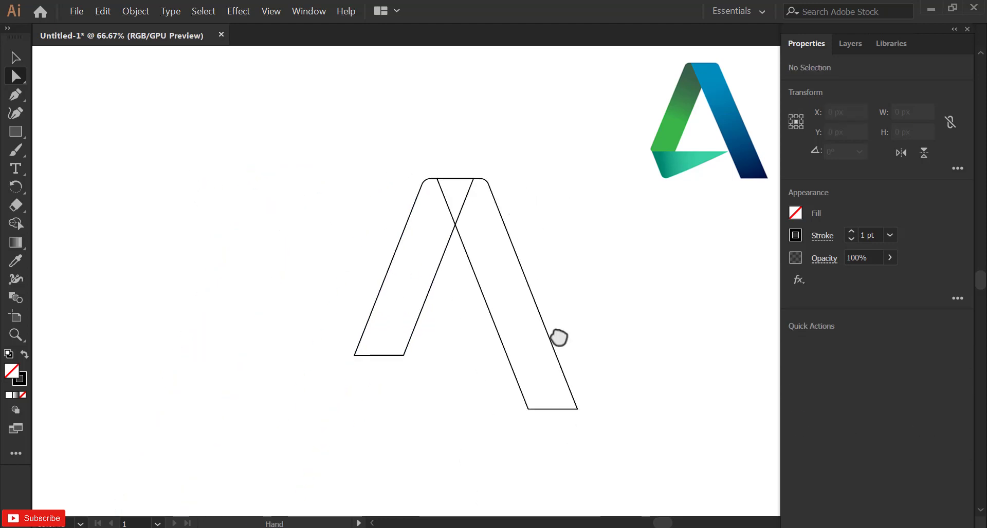
drag(559, 337, 522, 286)
scroll(293, 298, up, 3)
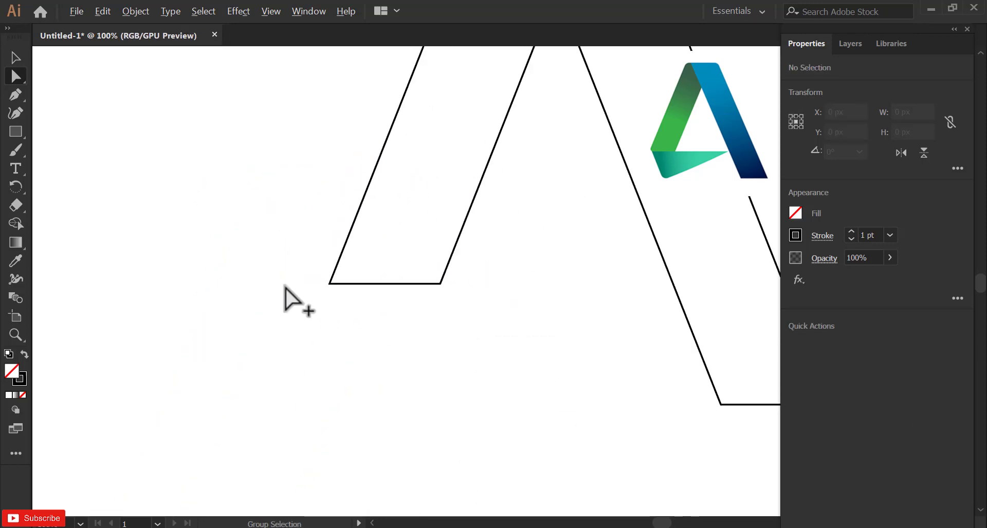
drag(308, 248, 352, 275)
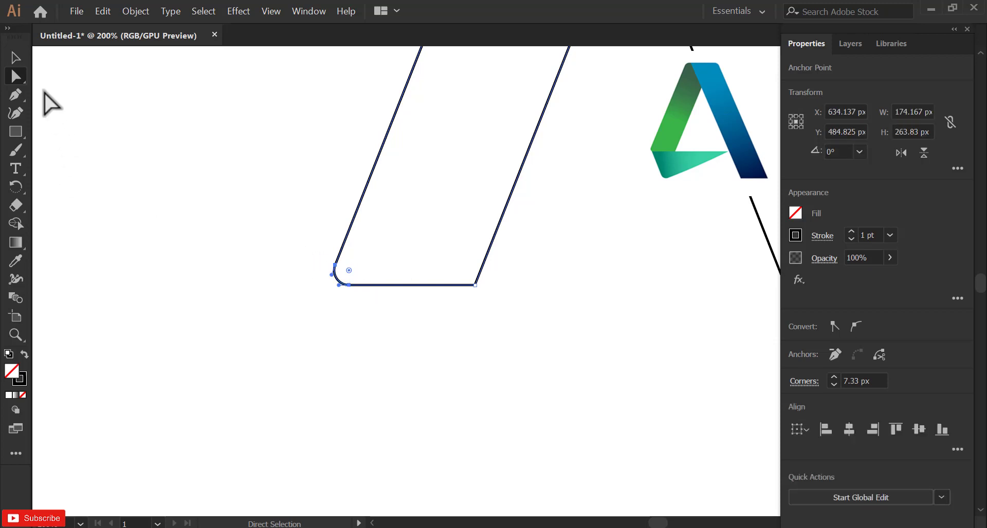
Draw a rectangle about 184 by 65 px below the left leg, starting at its rounded bottom corner and extending toward the right leg.
click(18, 131)
scroll(344, 287, down, 1)
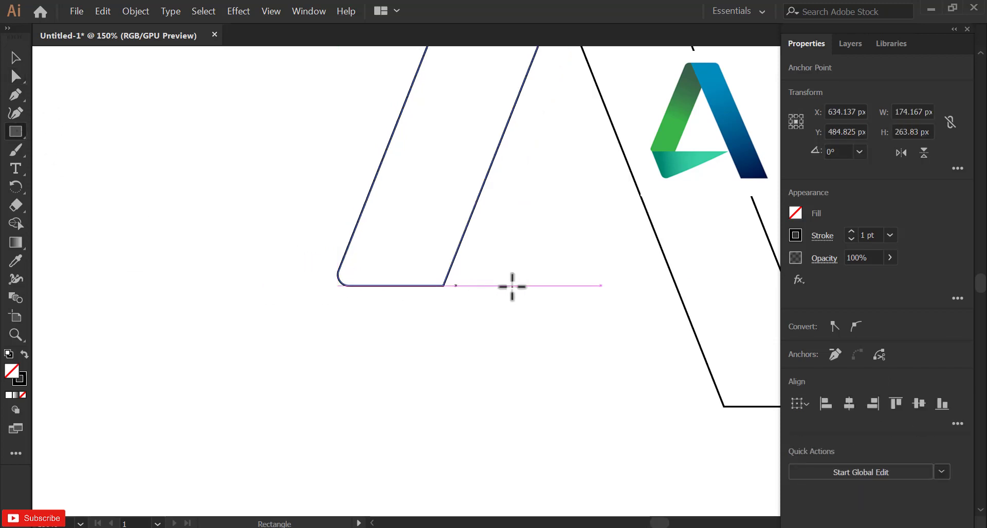
drag(519, 287, 413, 288)
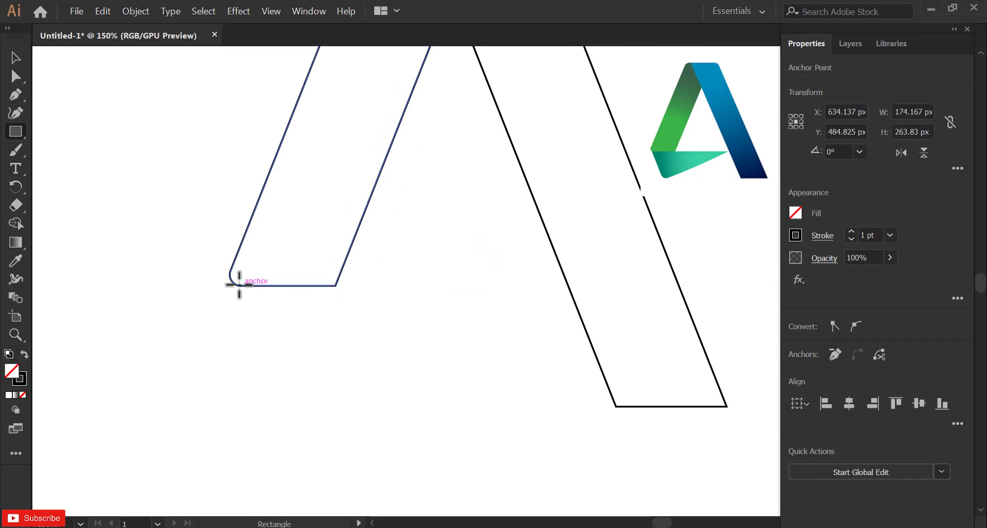
drag(237, 286, 514, 383)
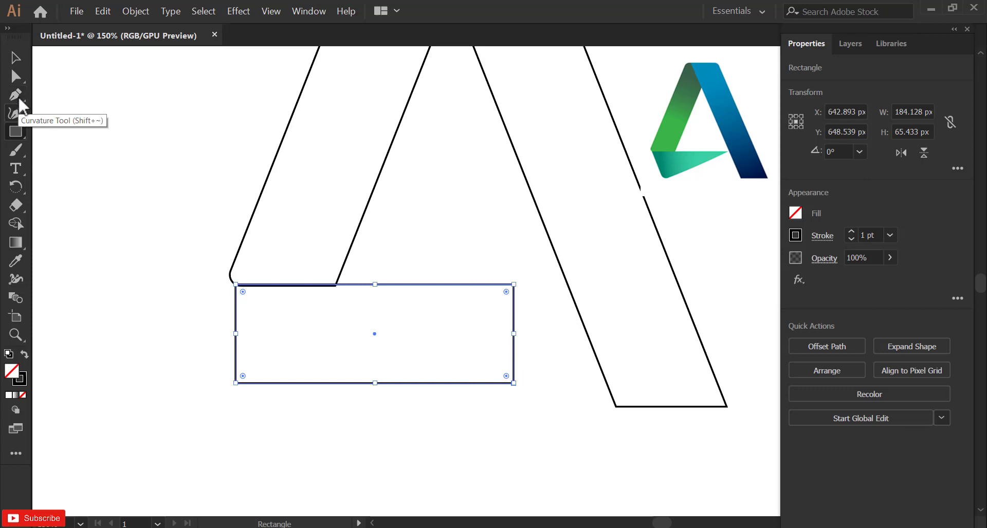
Delete the new rectangle's lower-right anchor point to form a triangle and bow its slanted edge slightly outward with the Curvature tool.
drag(17, 91, 96, 95)
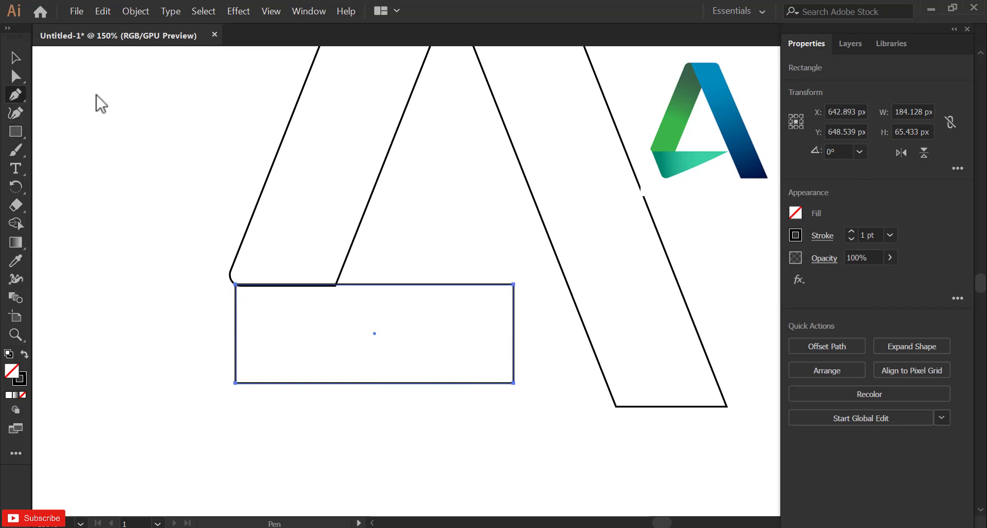
click(513, 383)
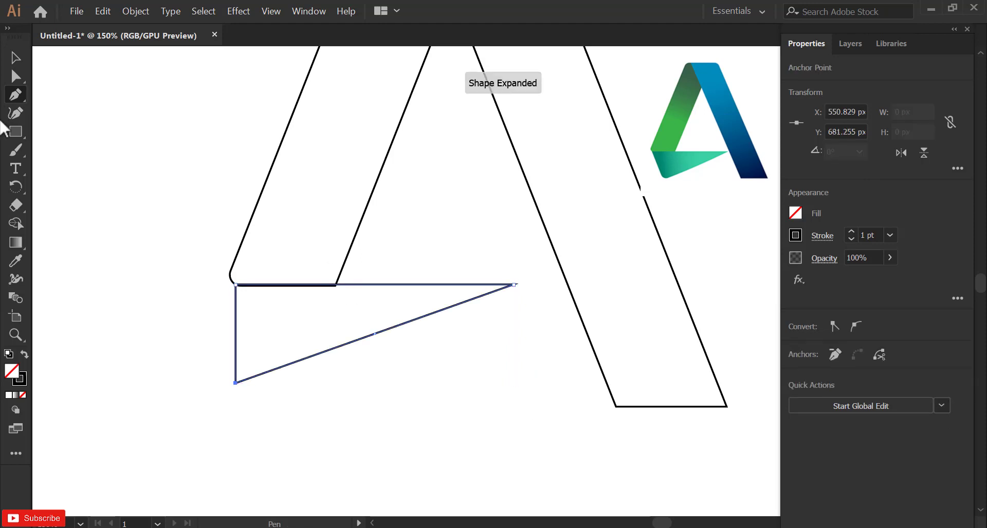
click(16, 113)
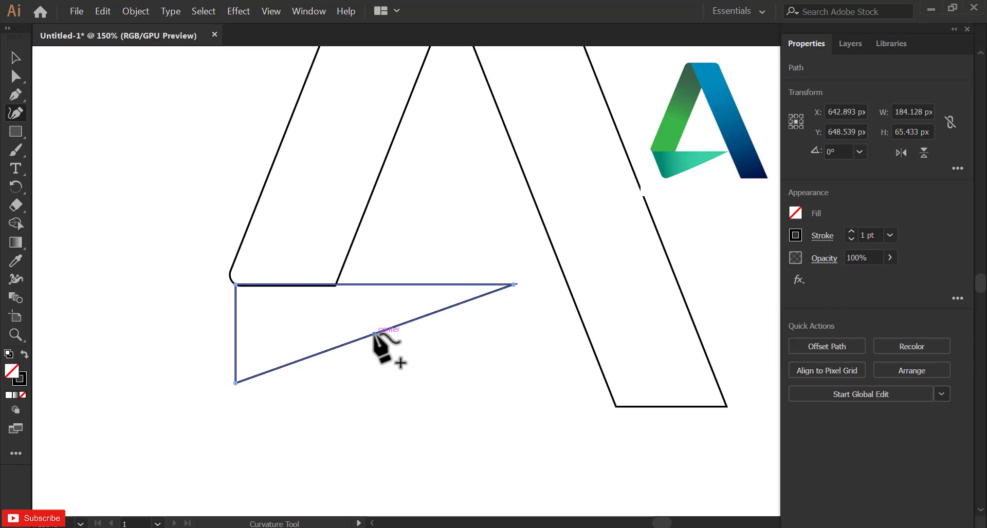
drag(373, 334, 381, 342)
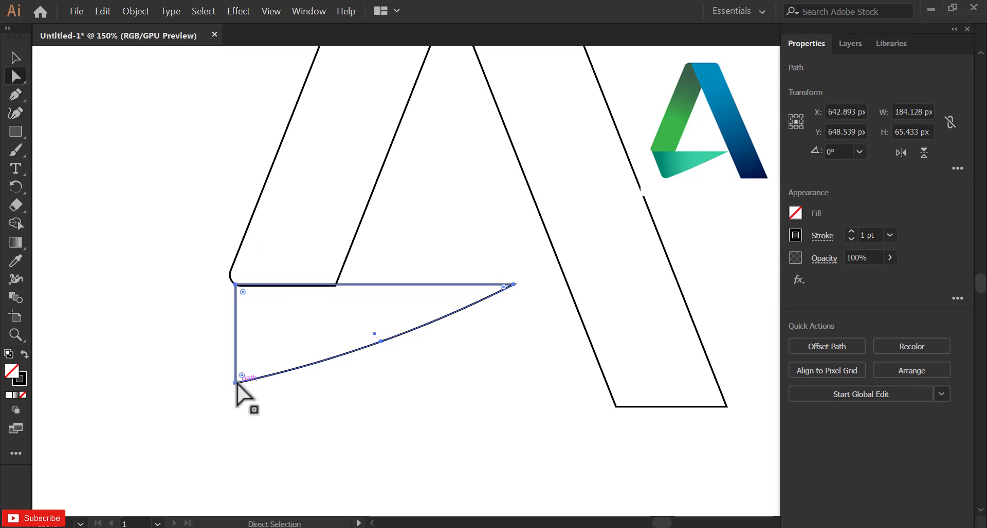
Undo the bow on the triangle's slanted edge, together with the trial move of its lower-left anchor point.
drag(235, 383, 268, 383)
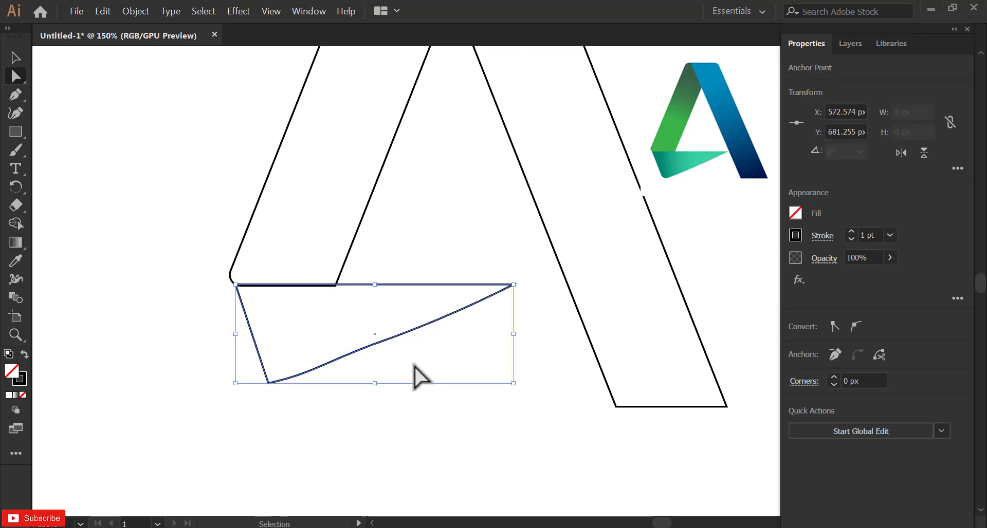
key(ctrl+z)
key(ctrl+z)
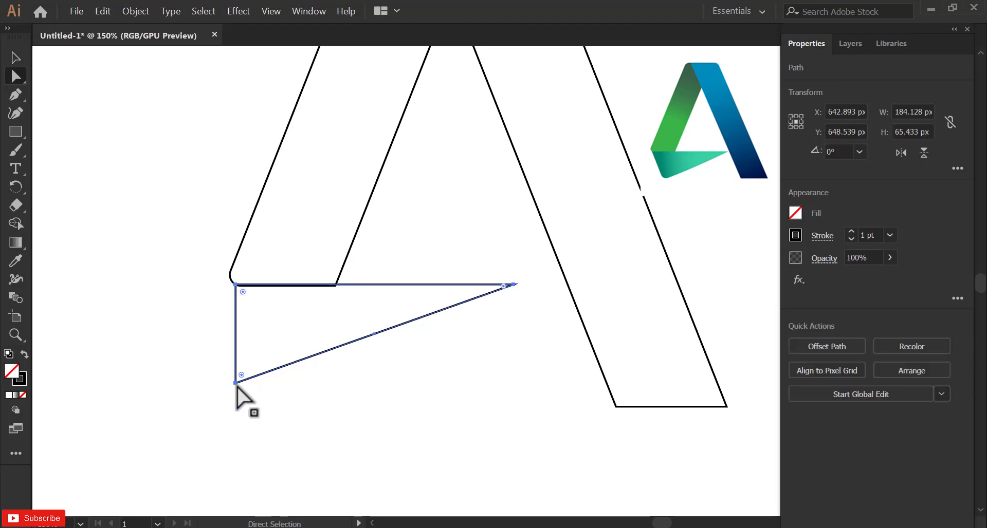
Move the triangle's lower-left anchor inward to about X 577.7, Y 684.3 px, and bow the slanted edge slightly outward with the Curvature tool.
drag(235, 383, 276, 388)
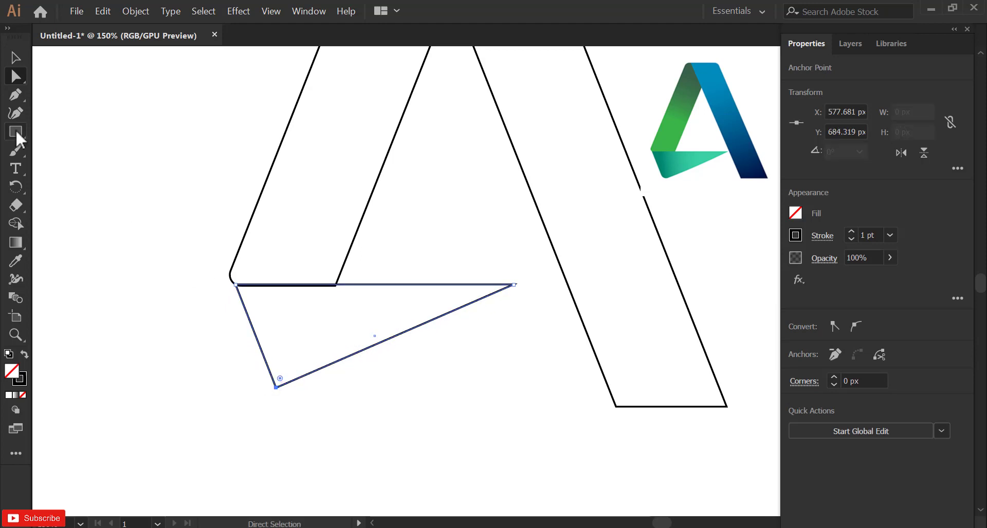
click(19, 112)
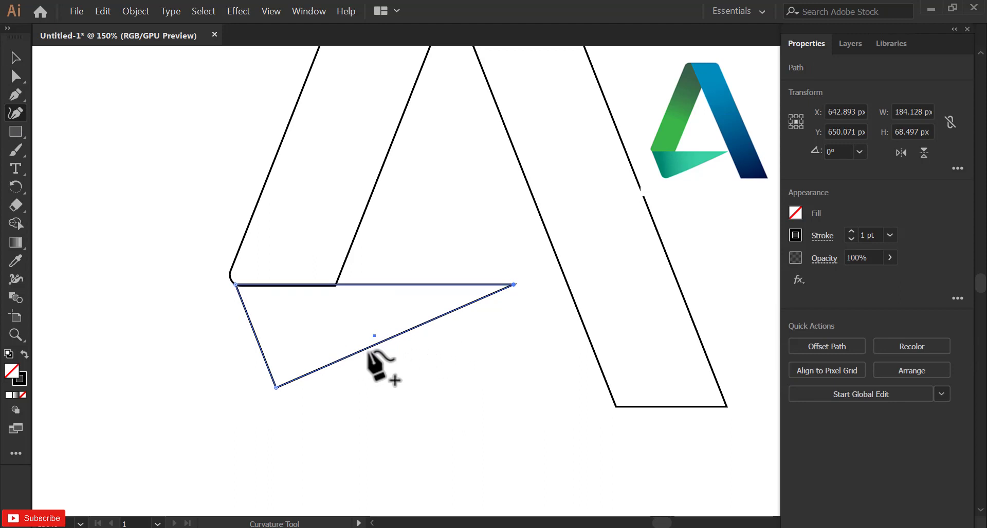
drag(374, 345, 373, 348)
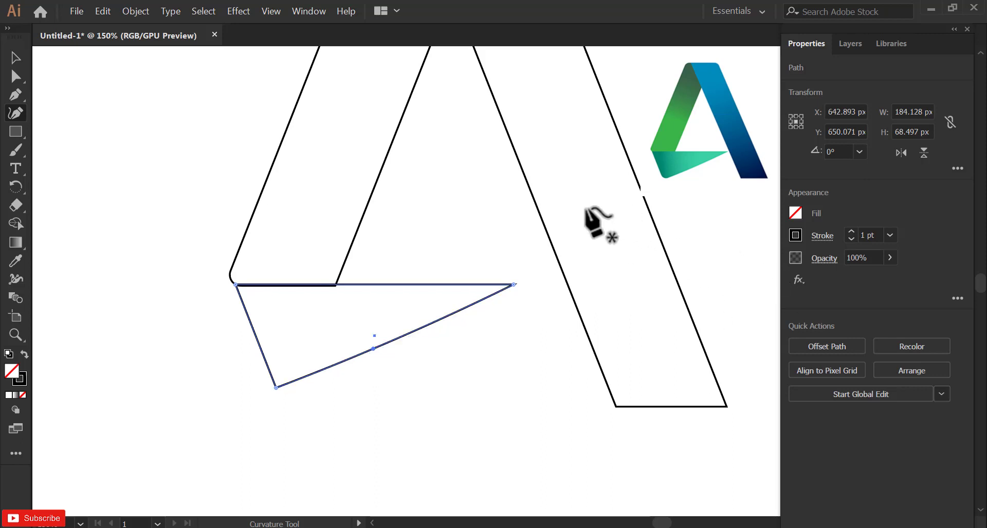
Round the triangle's lowest corner, bringing the shape's height to about 65 px.
click(16, 76)
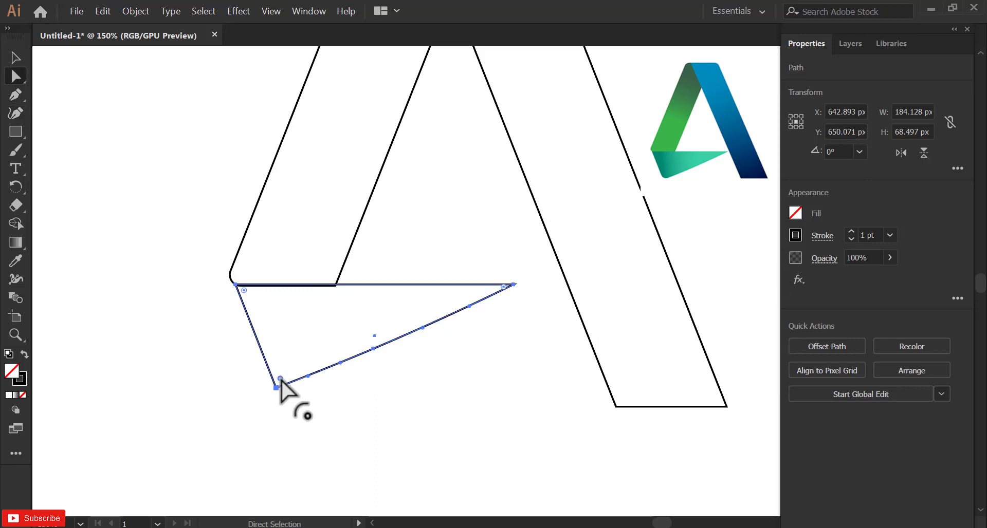
mouse_move(280, 380)
mouse_down()
mouse_move(287, 360)
mouse_move(283, 374)
mouse_up()
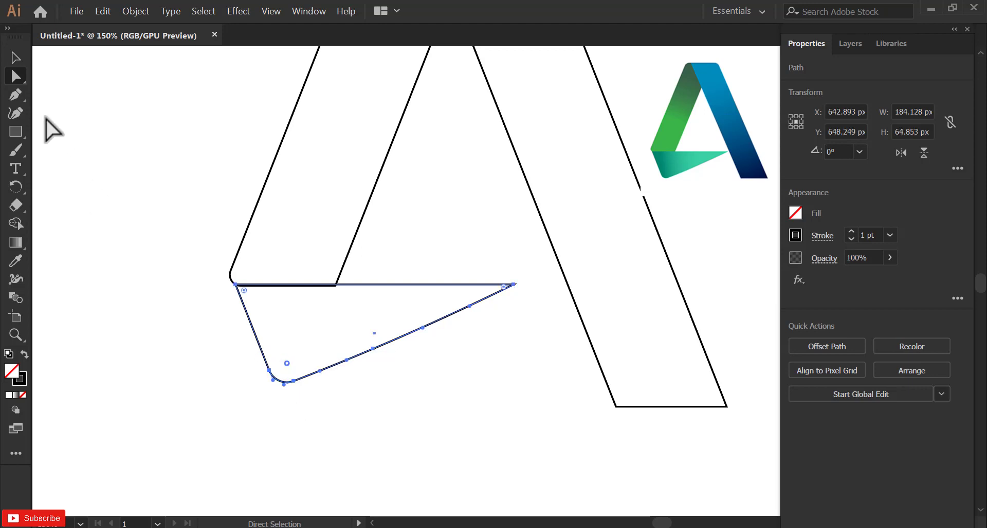
click(16, 58)
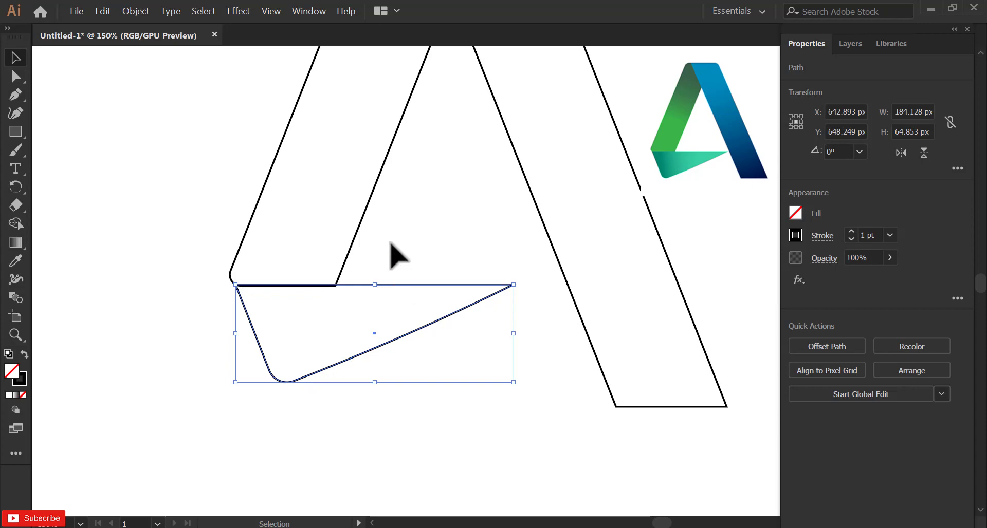
Nudge the triangle about 0.7 px right and 1 px down so its upper edge coincides with the left leg's bottom edge.
click(391, 410)
scroll(249, 286, up, 4)
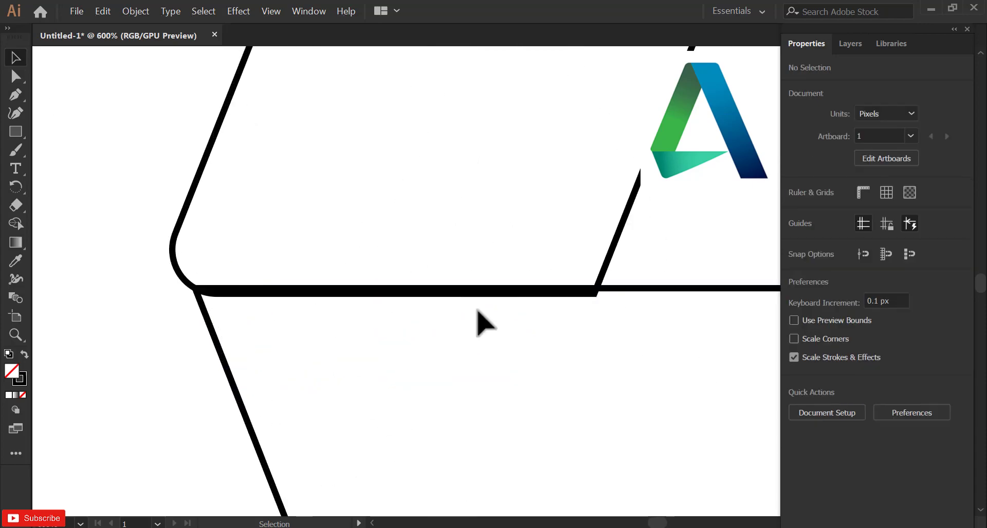
click(641, 288)
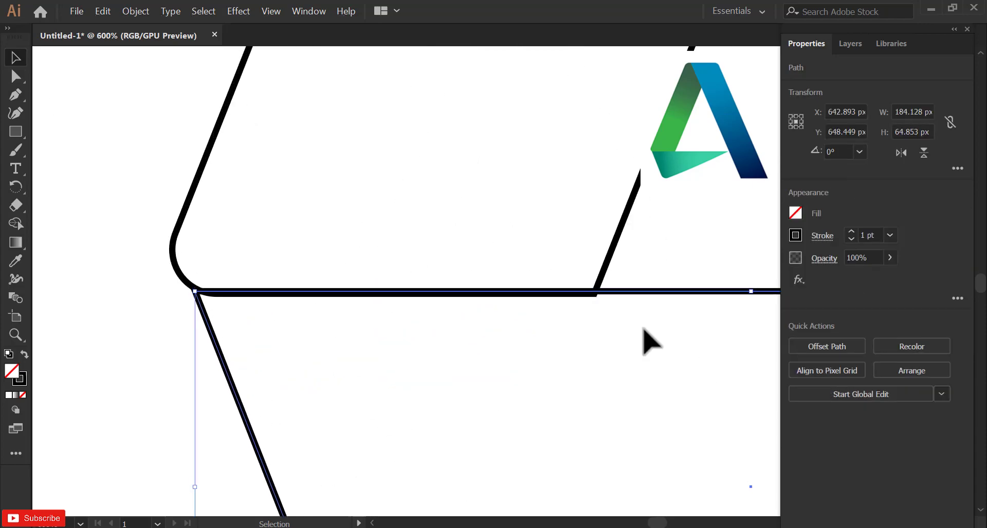
key(Down)
key(Right)
key(Down)
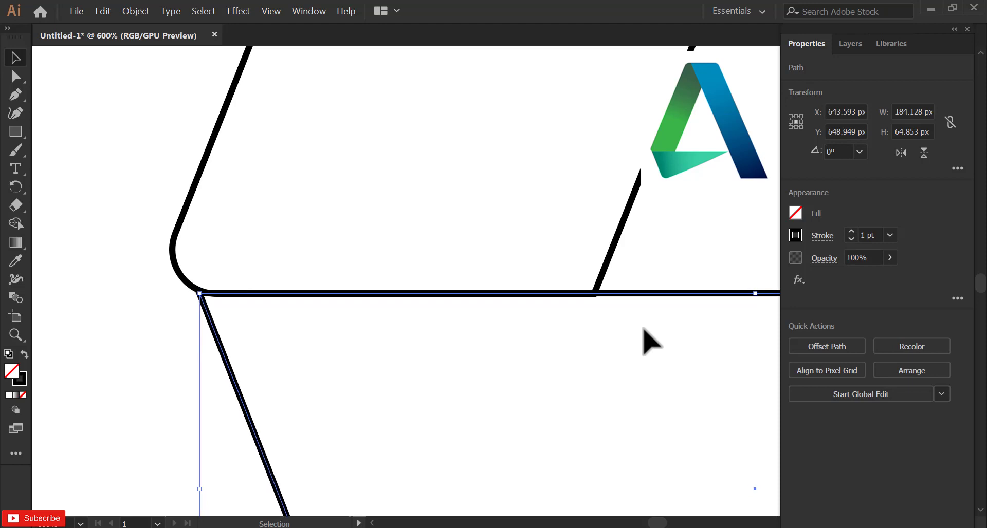
click(141, 332)
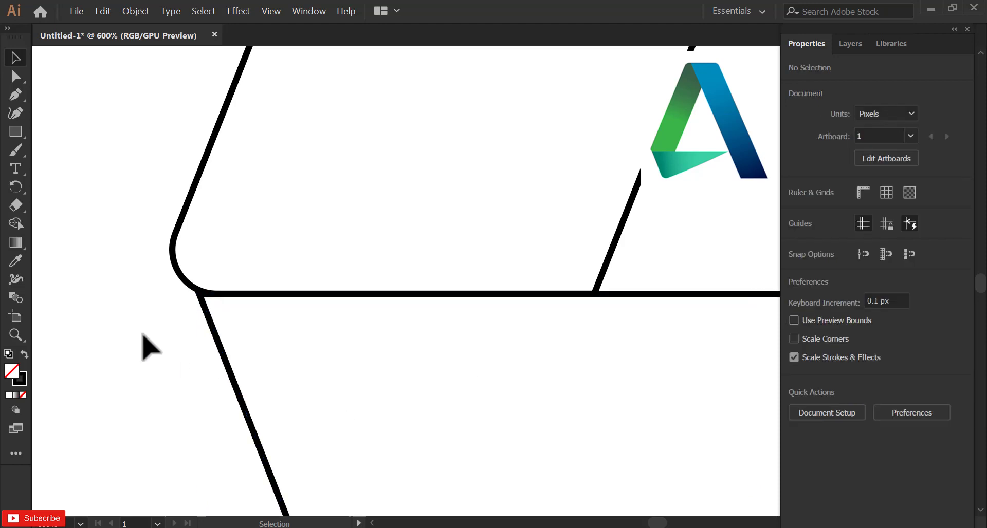
scroll(159, 330, down, 4)
scroll(162, 334, down, 2)
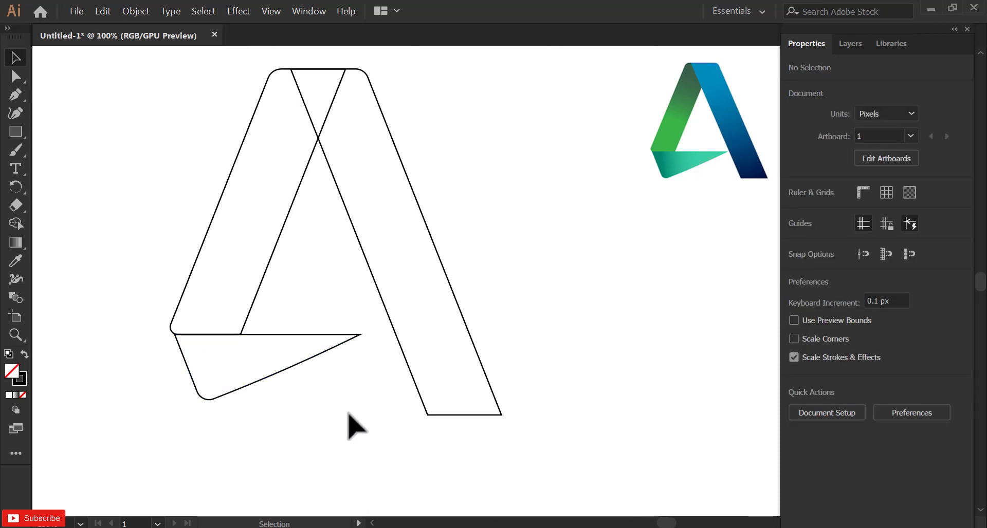
click(279, 378)
drag(272, 406, 280, 409)
key(ctrl+z)
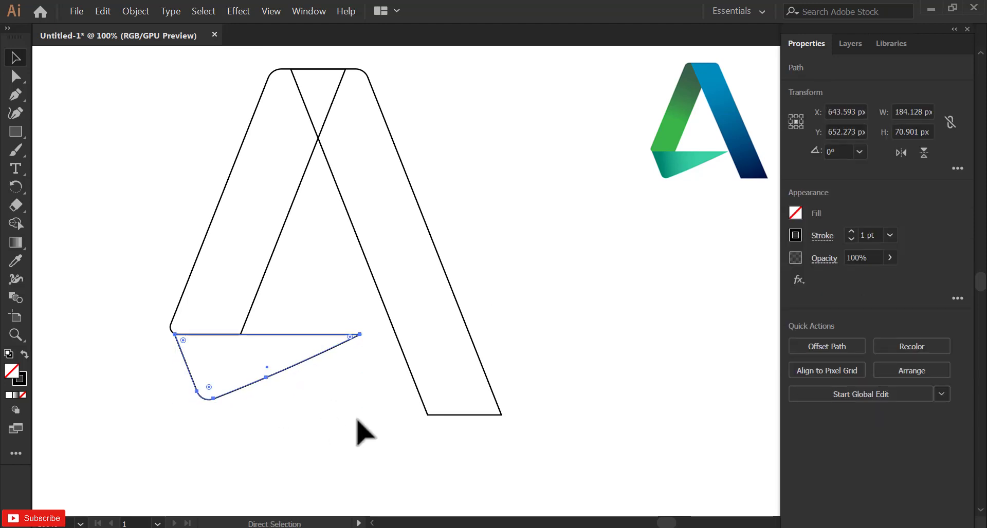
Scale the triangle up proportionally by about 16 percent, keeping its upper-left corner fixed, so its tip ends just short of the right leg.
drag(366, 402, 399, 415)
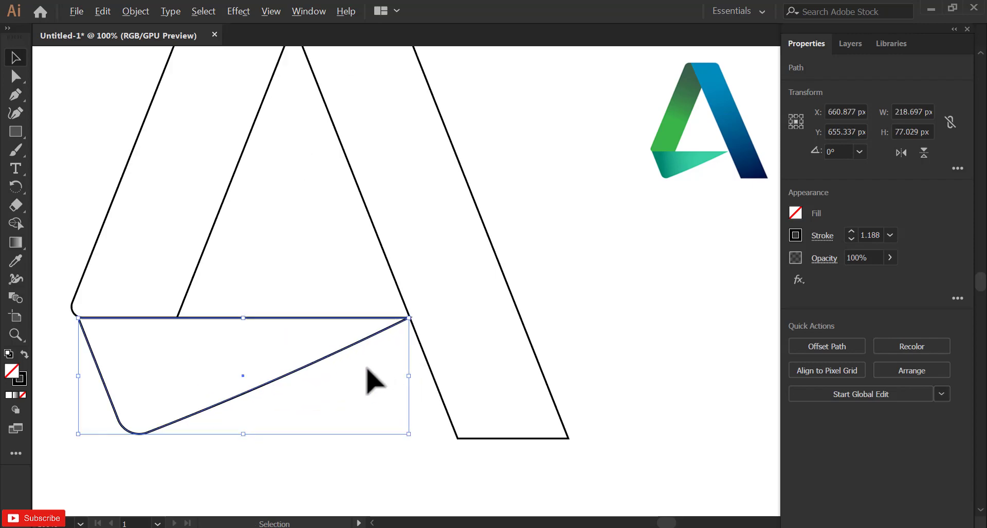
scroll(370, 379, up, 3)
drag(452, 501, 437, 495)
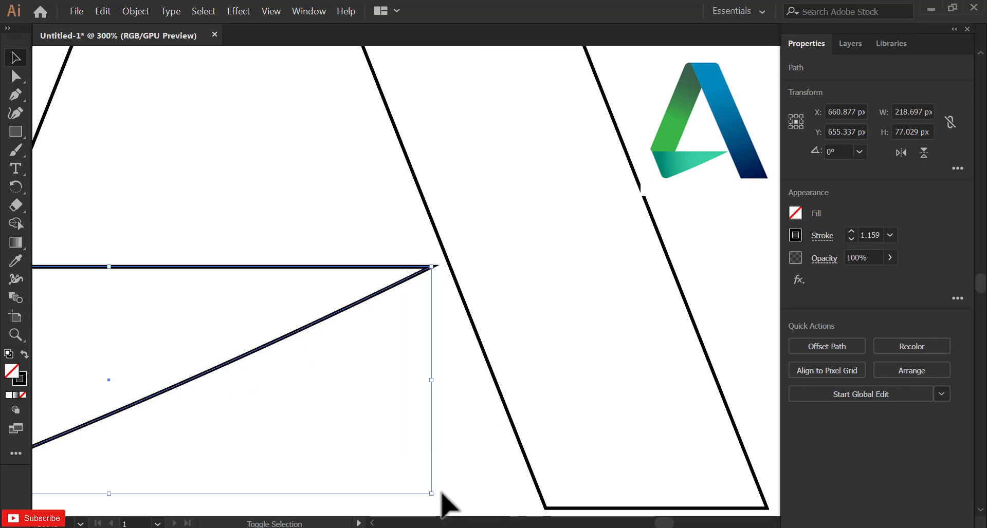
click(463, 410)
scroll(450, 405, down, 3)
mouse_move(316, 343)
mouse_down()
mouse_move(315, 315)
mouse_move(308, 337)
mouse_up()
drag(525, 187, 522, 234)
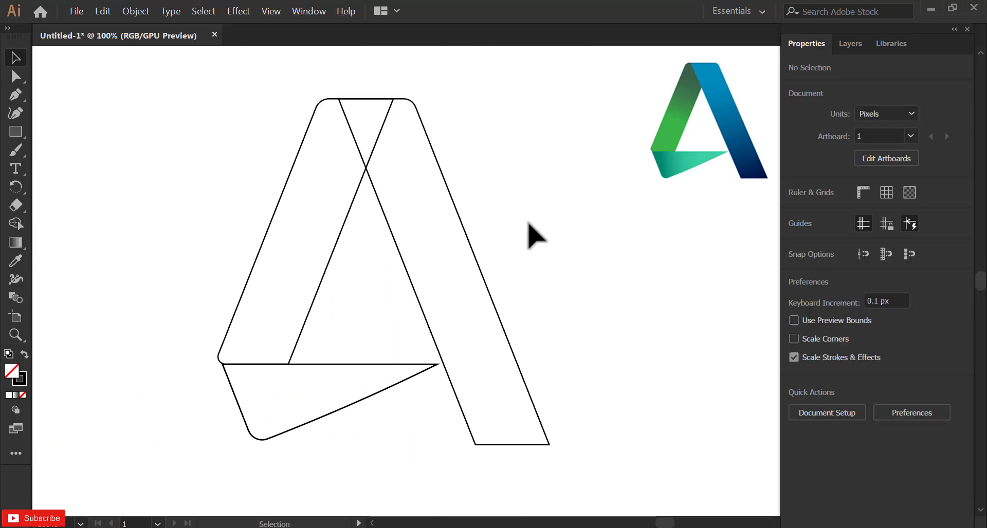
Fill the right leg with the default linear gradient.
click(410, 250)
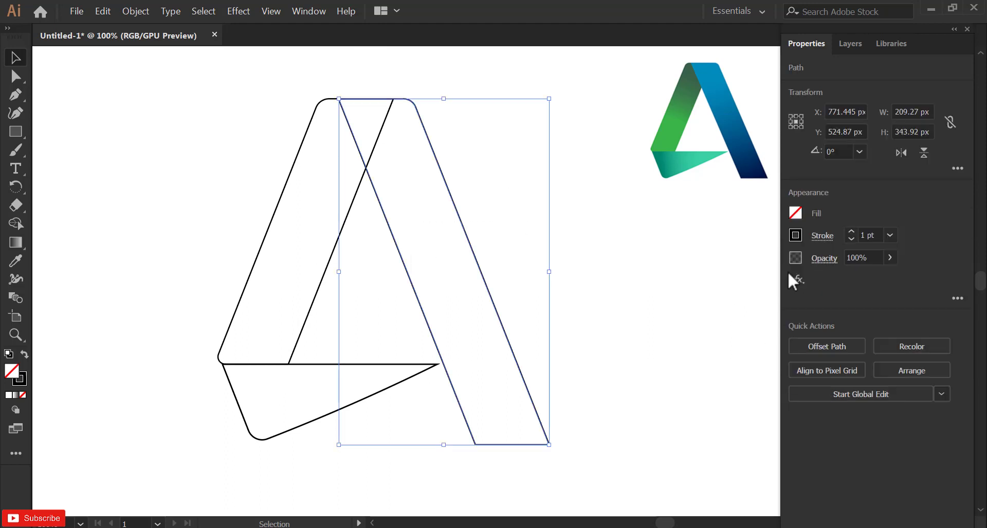
click(16, 395)
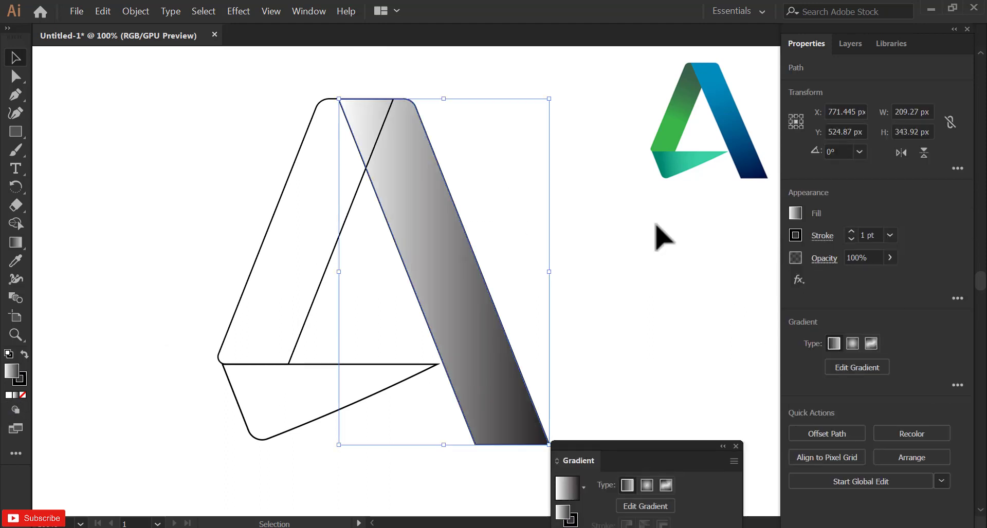
drag(642, 450, 648, 291)
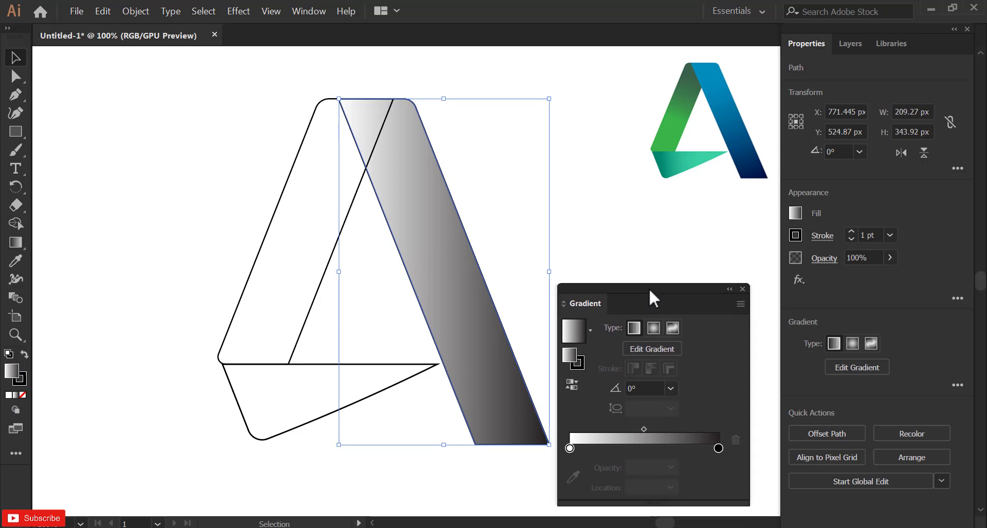
Assign the blue swatch (R 0, G 113, B 188) to both stops of the right leg's gradient.
click(796, 213)
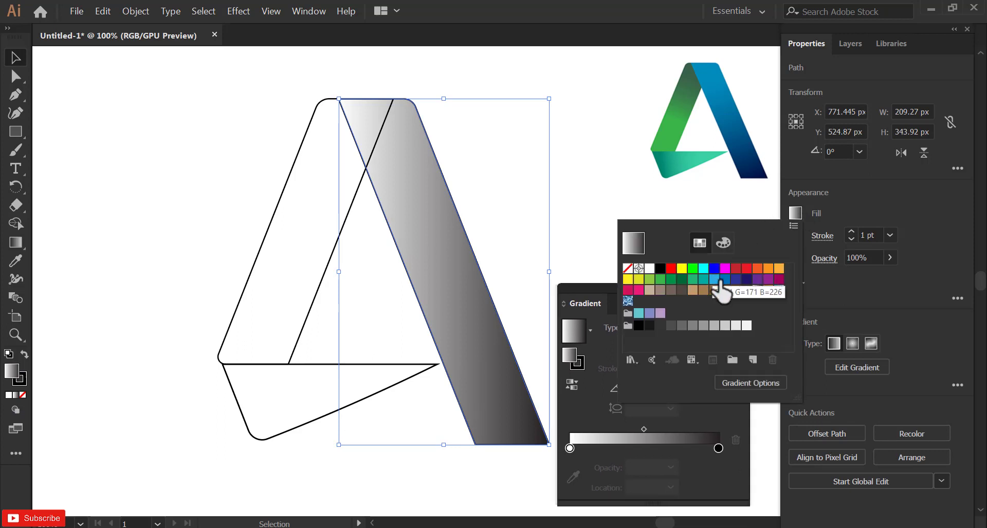
key(XF86MonBrightnessDown)
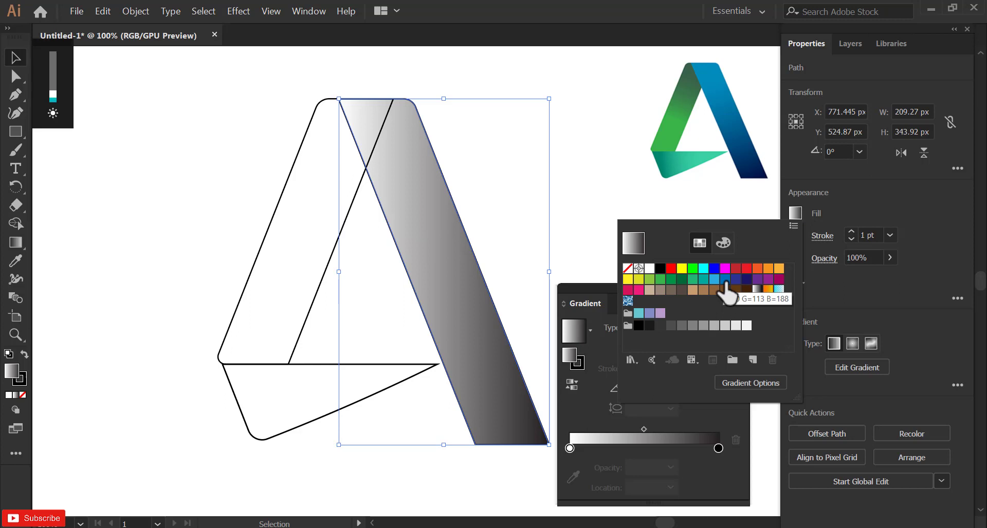
drag(725, 282, 718, 448)
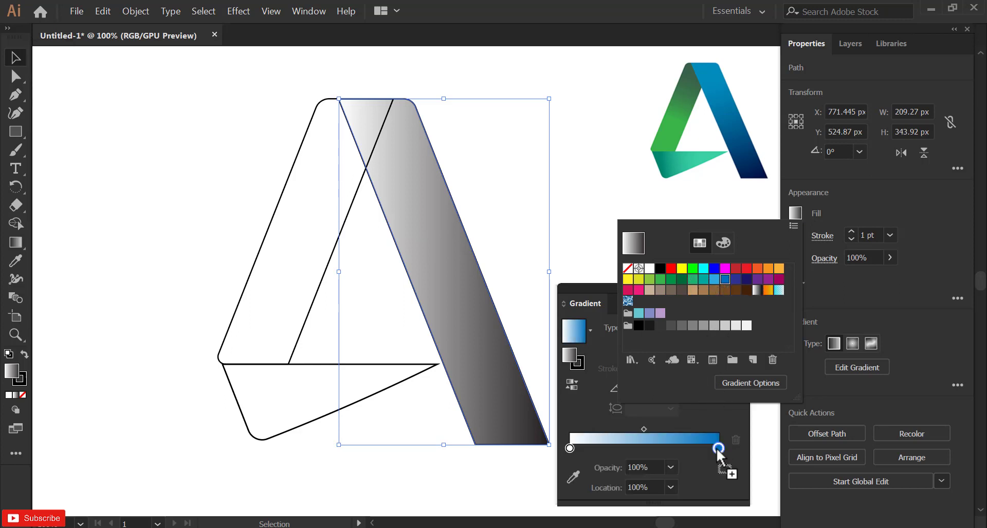
drag(724, 281, 569, 447)
click(474, 327)
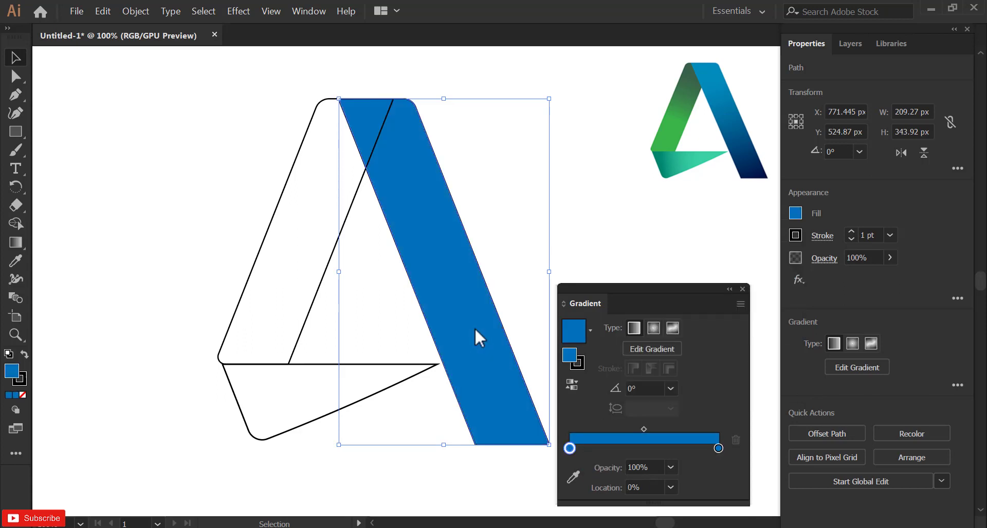
Change the end stop of the right leg's gradient to dark navy 000B3F.
double_click(718, 448)
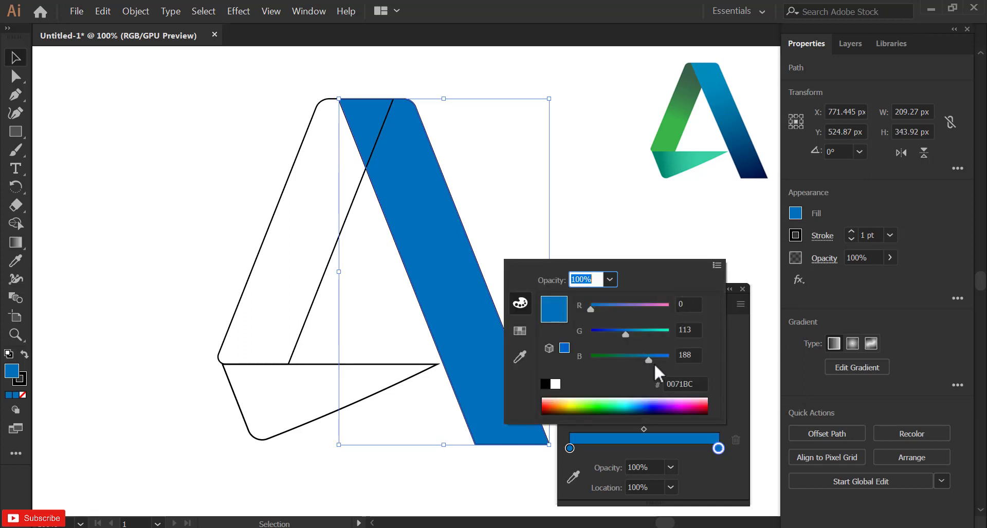
click(647, 411)
click(647, 411)
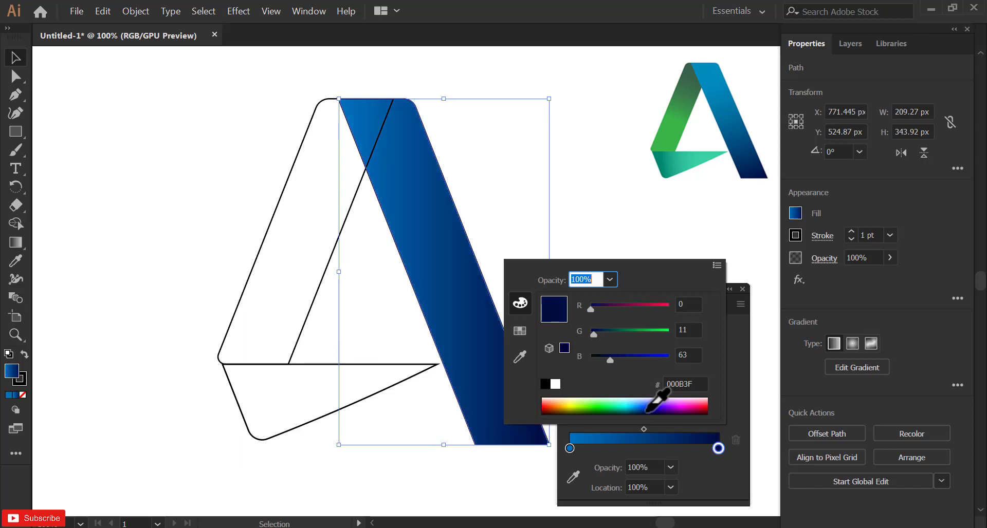
click(743, 344)
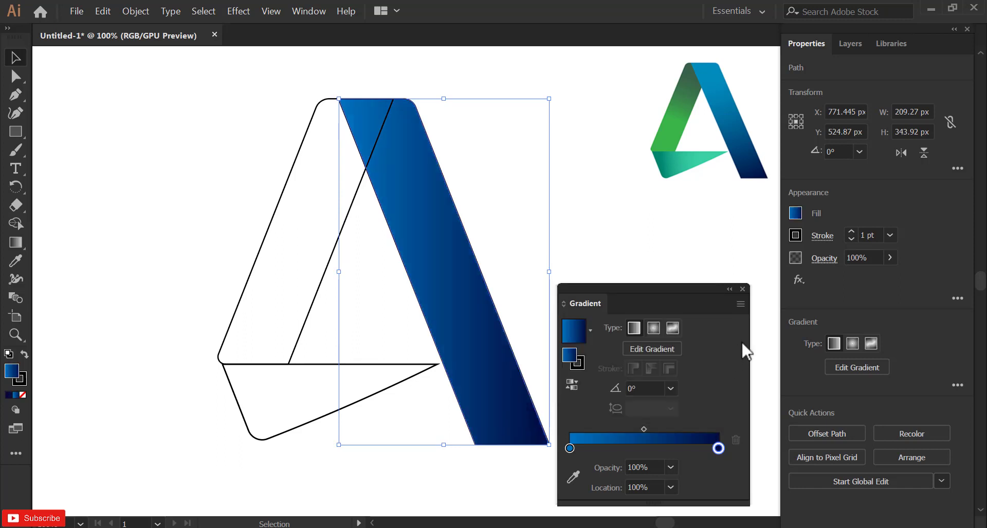
Shift the gradient's start stop to a lighter cyan-blue by raising its green value.
double_click(569, 448)
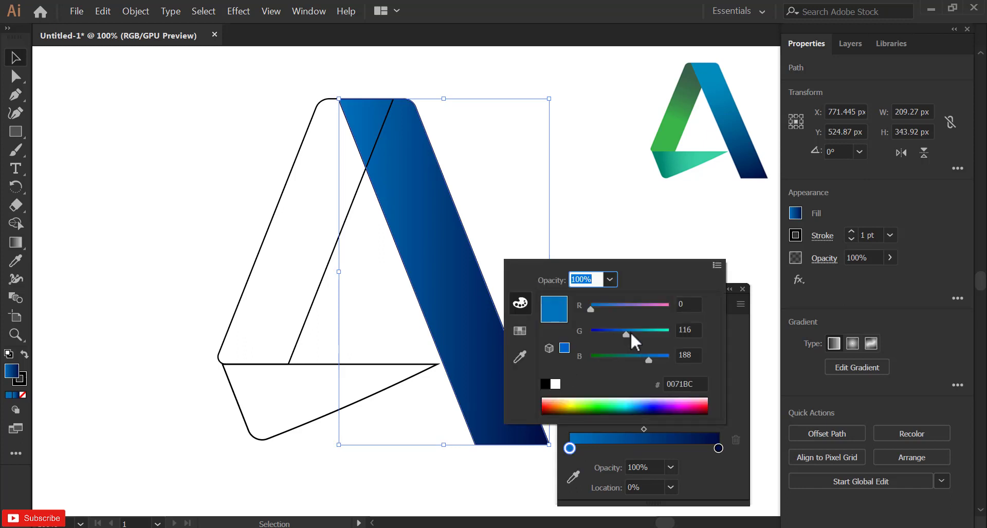
drag(630, 332, 638, 332)
click(740, 379)
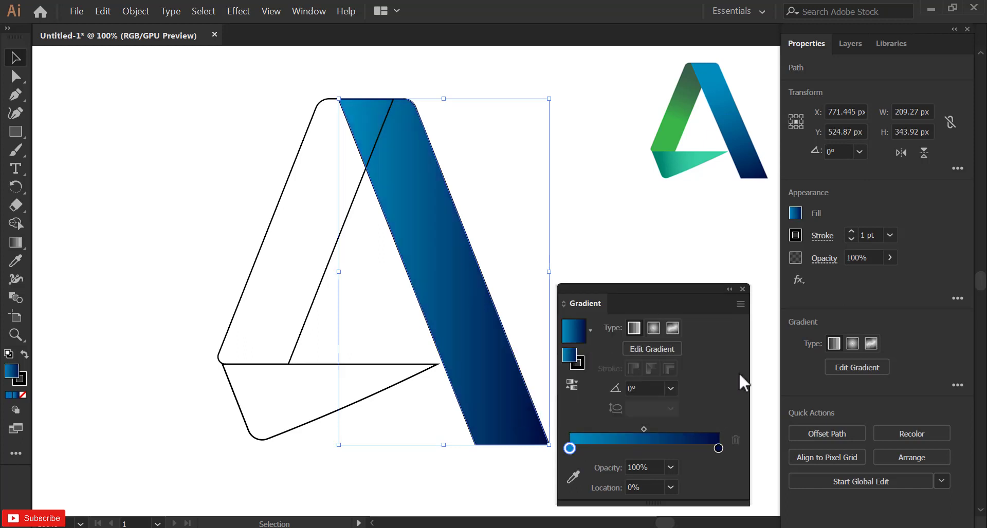
Run the right leg's gradient lengthwise at about -69.2°, starting near the leg's top edge, with the midpoint shifted toward the dark end.
click(15, 242)
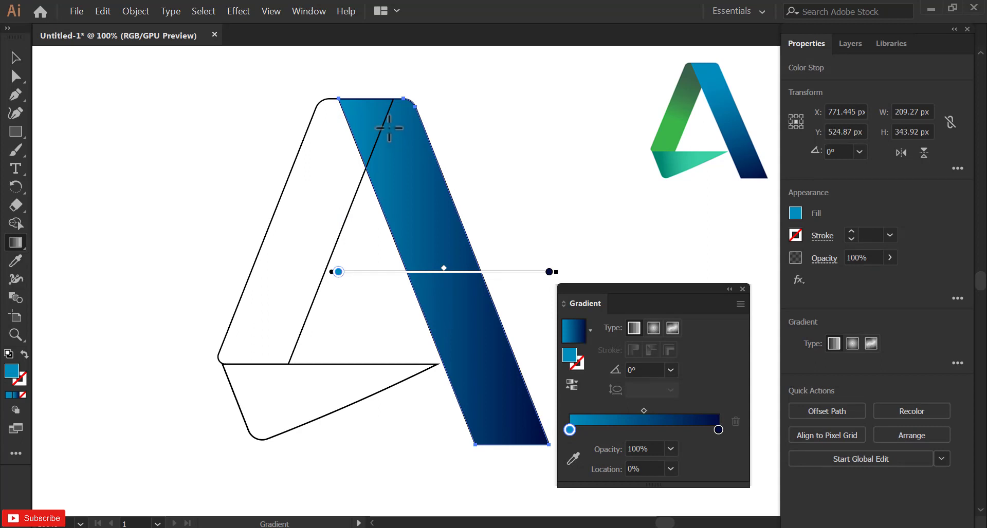
mouse_move(389, 127)
mouse_down()
mouse_move(462, 363)
mouse_move(515, 458)
mouse_up()
drag(455, 293, 469, 328)
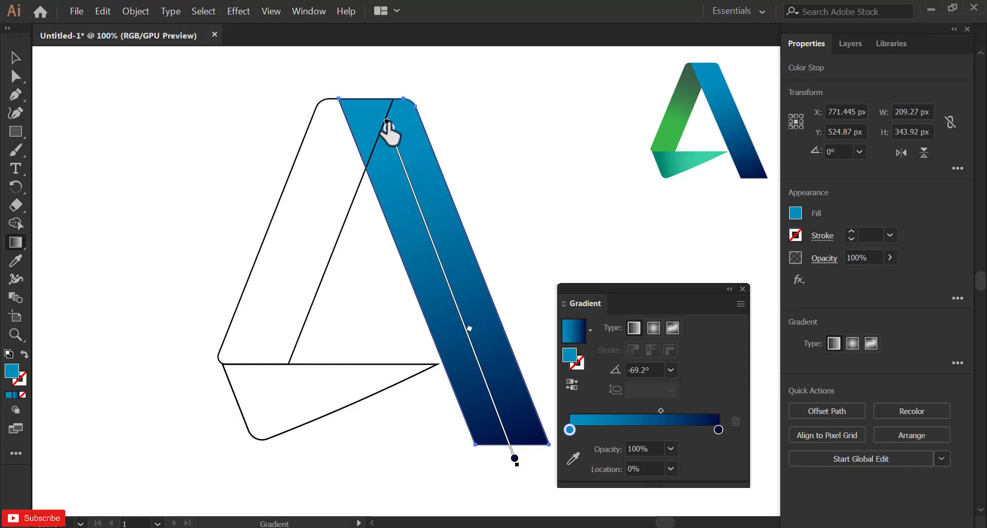
drag(389, 128, 381, 106)
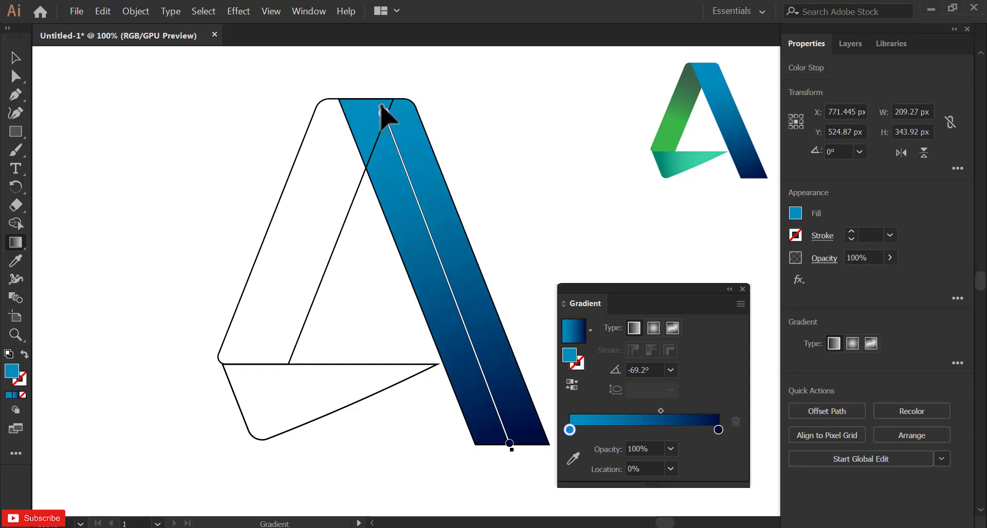
Shift the gradient's light stop to about 8% and extend its end slightly past the leg's bottom edge, readjusting the midpoint.
drag(394, 144, 396, 146)
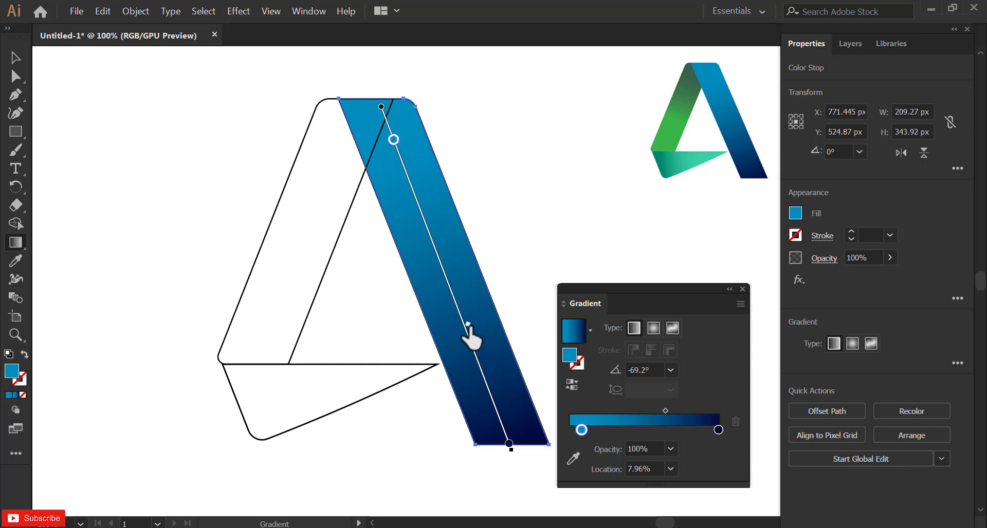
drag(468, 325, 467, 318)
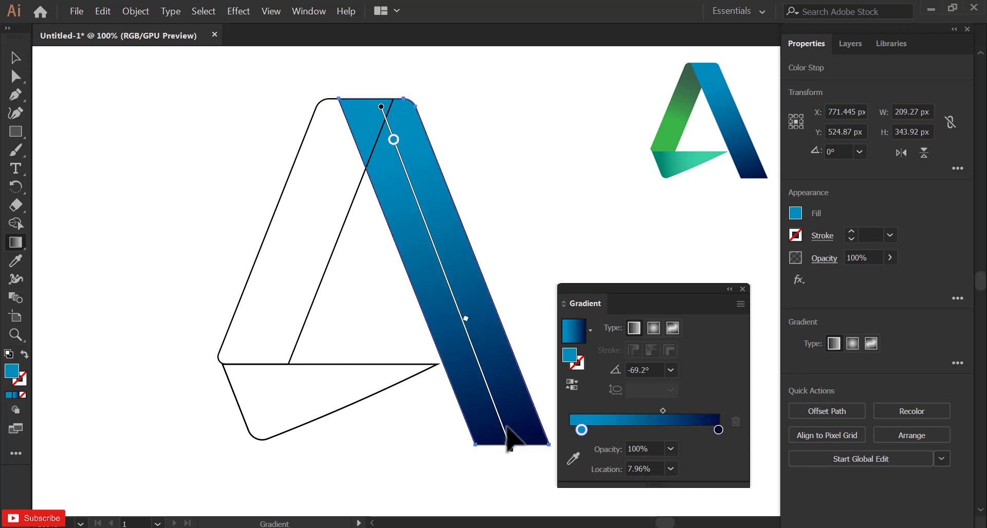
drag(509, 443, 516, 462)
click(516, 461)
drag(470, 334, 472, 337)
click(15, 59)
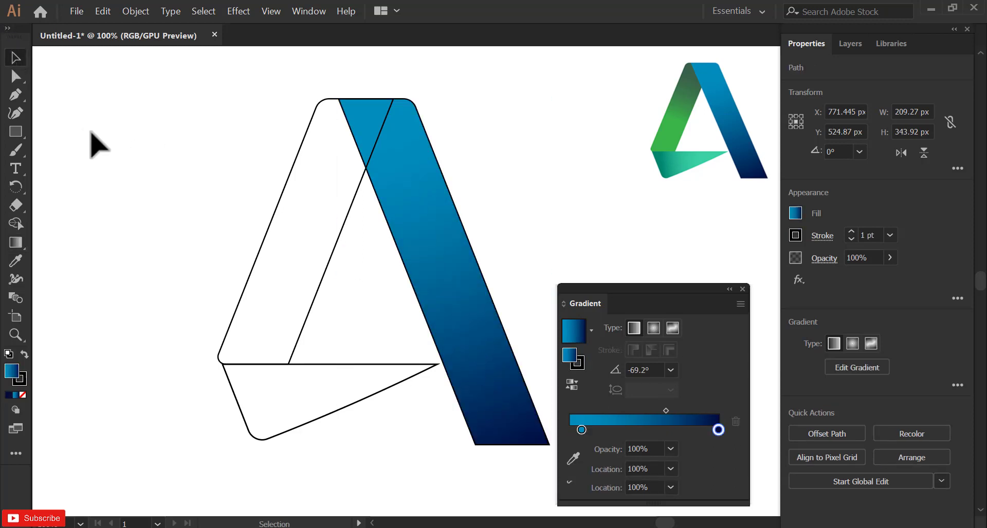
Apply the existing linear gradient fill to the unfilled left leg.
click(456, 137)
click(394, 254)
click(180, 170)
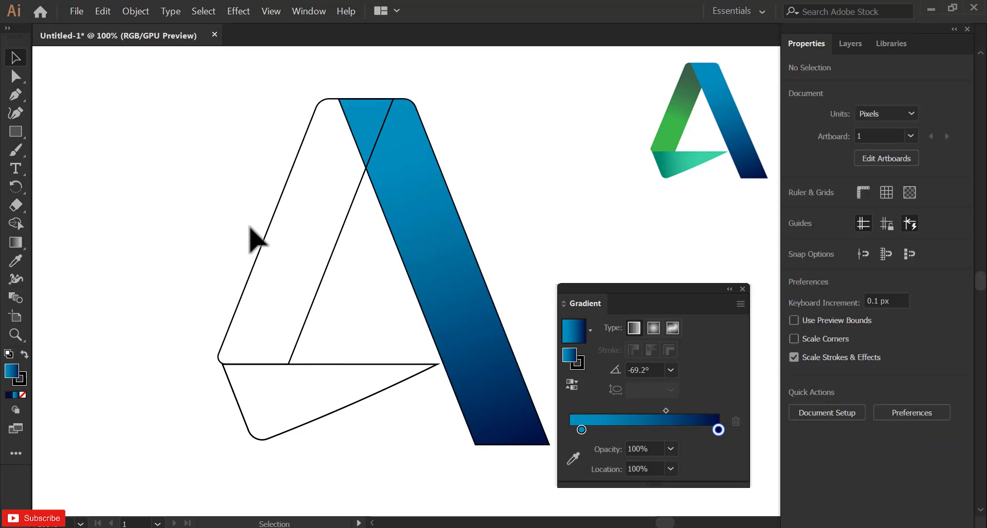
drag(202, 204, 293, 279)
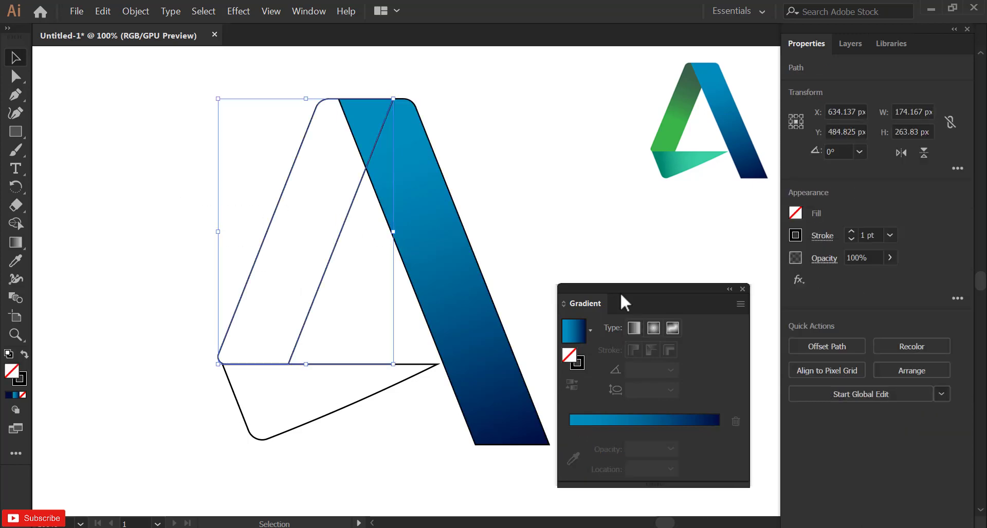
click(648, 420)
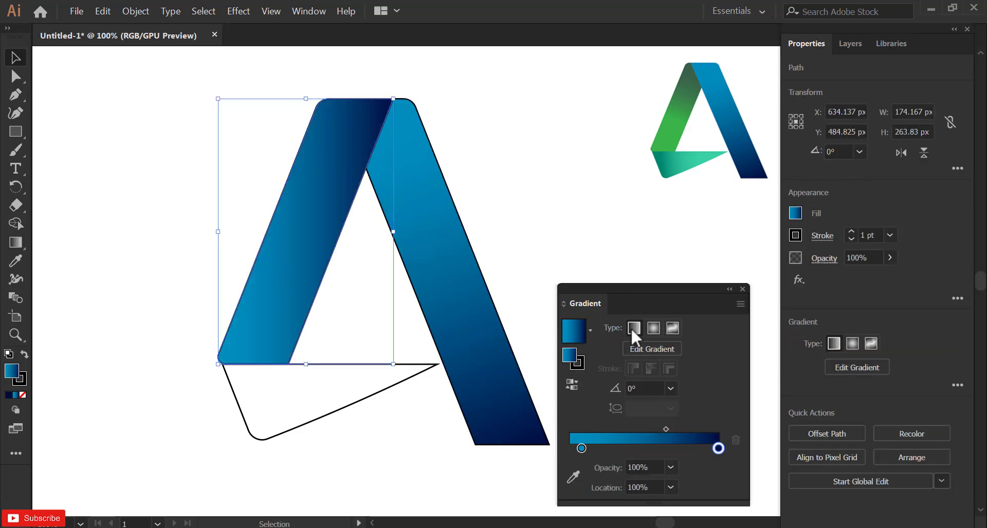
Recolor both stops of the left leg's gradient with the medium green swatch.
click(794, 214)
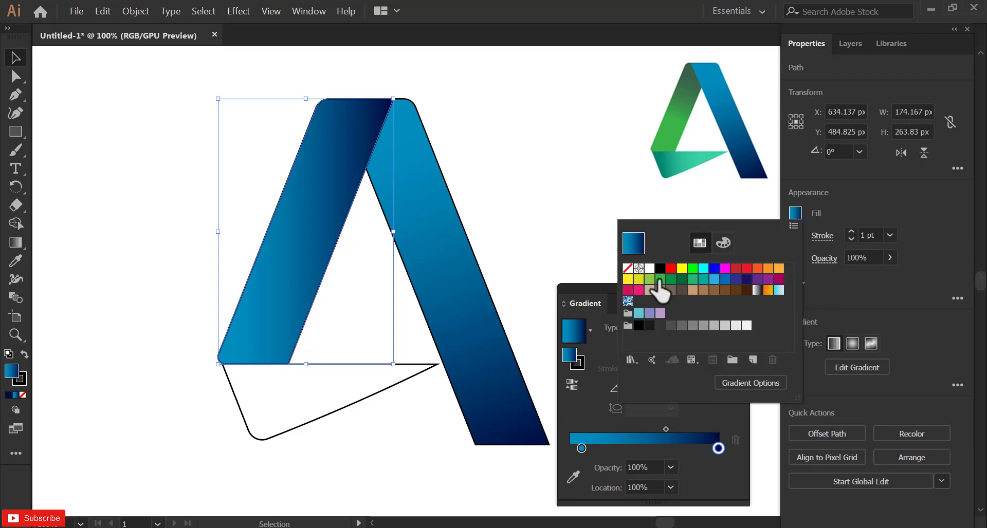
drag(660, 281, 580, 447)
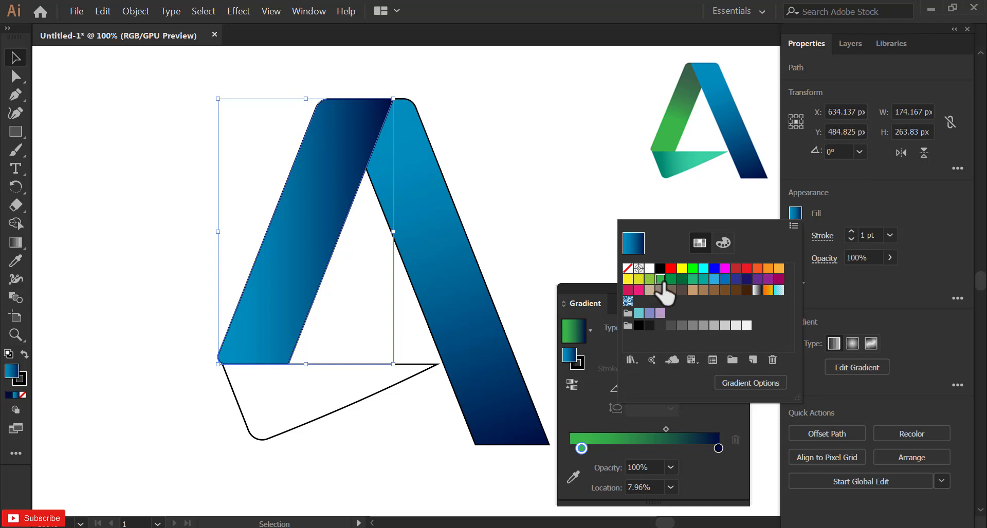
drag(661, 279, 718, 447)
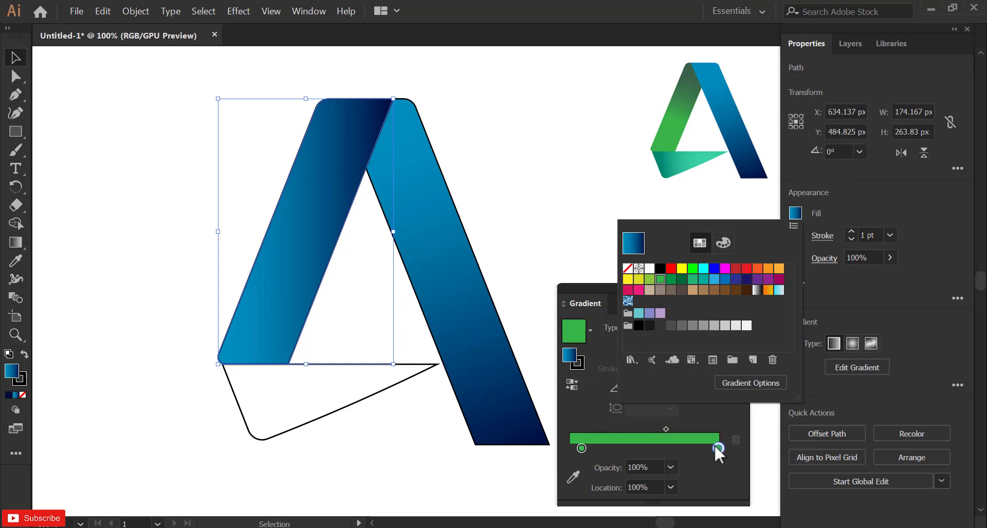
Send the green left leg behind the blue right leg.
click(307, 252)
right_click(307, 252)
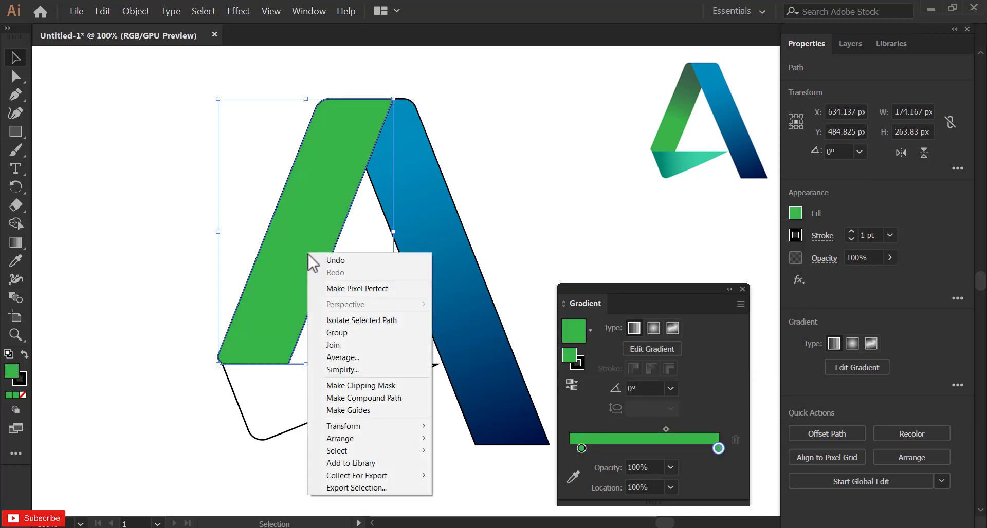
mouse_move(378, 438)
click(471, 464)
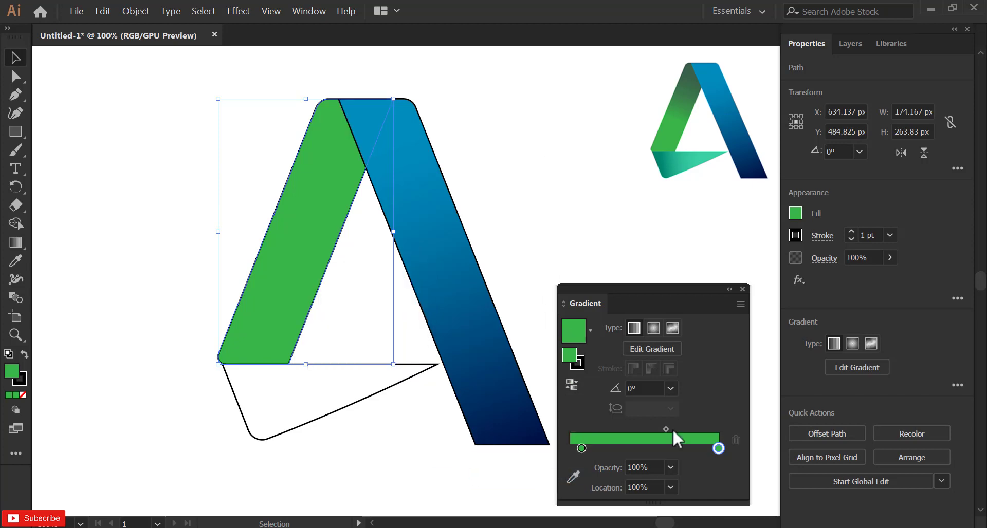
Change the start stop of the left leg's gradient to dark grayish green 39624A.
double_click(581, 448)
drag(627, 328, 621, 328)
click(734, 359)
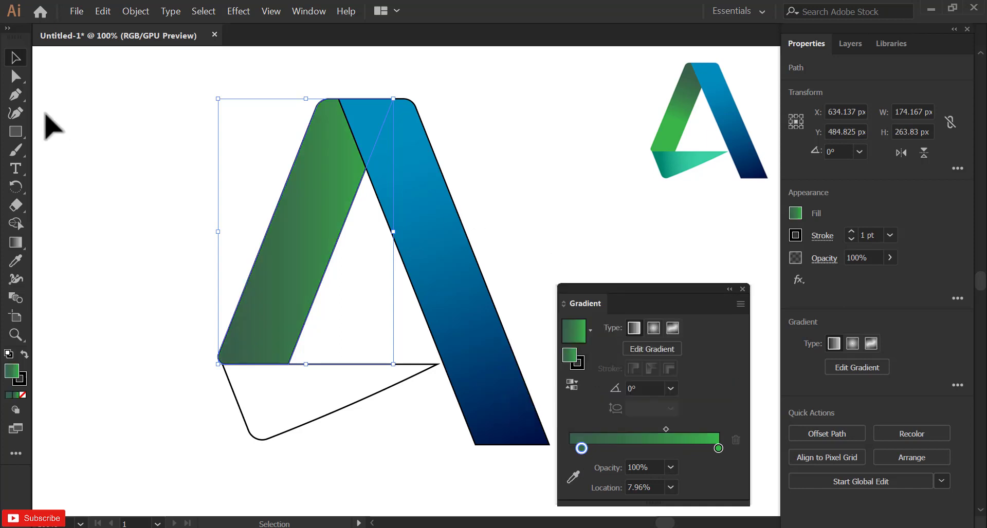
Run the left leg's gradient lengthwise at about -110.1°, from near the top fold to about two-thirds down, and deselect the leg.
click(16, 242)
drag(350, 122, 294, 271)
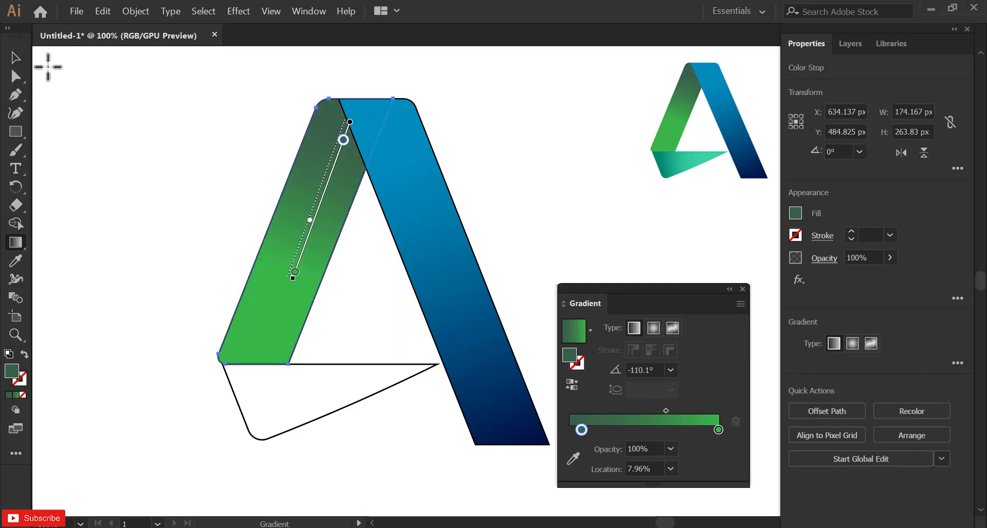
click(16, 58)
click(135, 142)
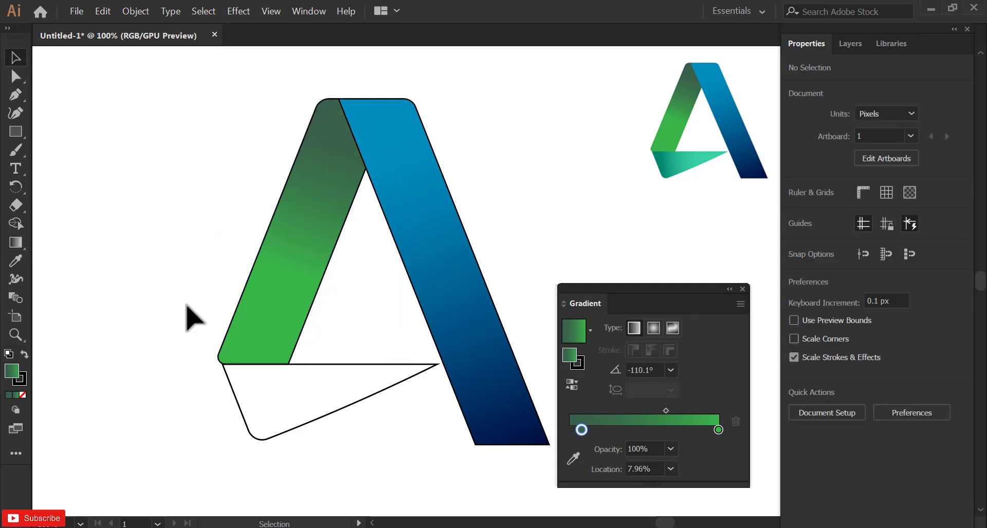
Apply the gradient fill to the lower triangular flap and set its start stop to green 398C61.
click(325, 412)
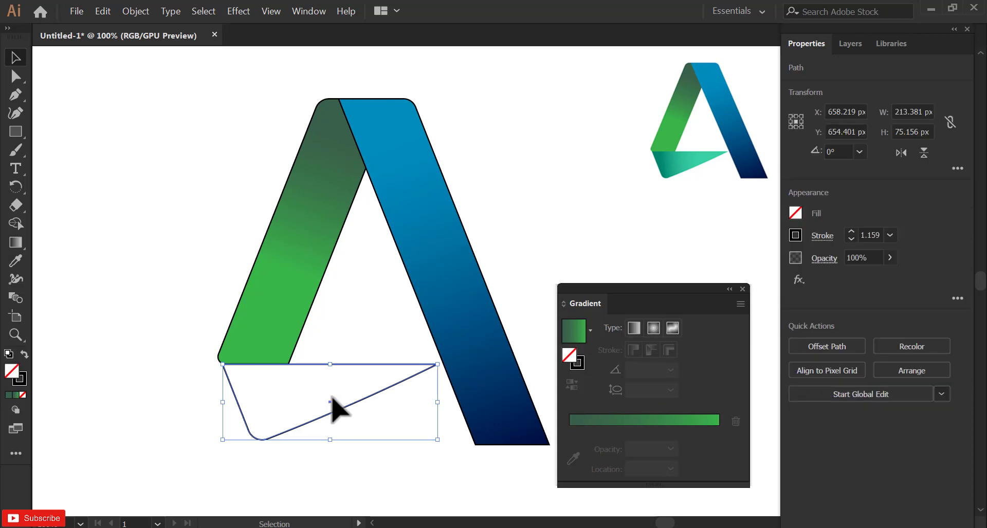
click(642, 421)
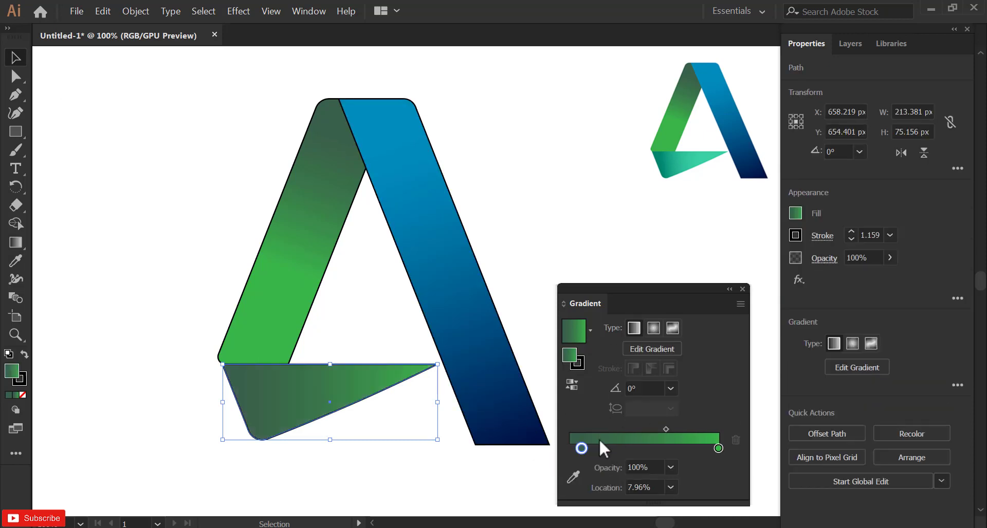
double_click(582, 449)
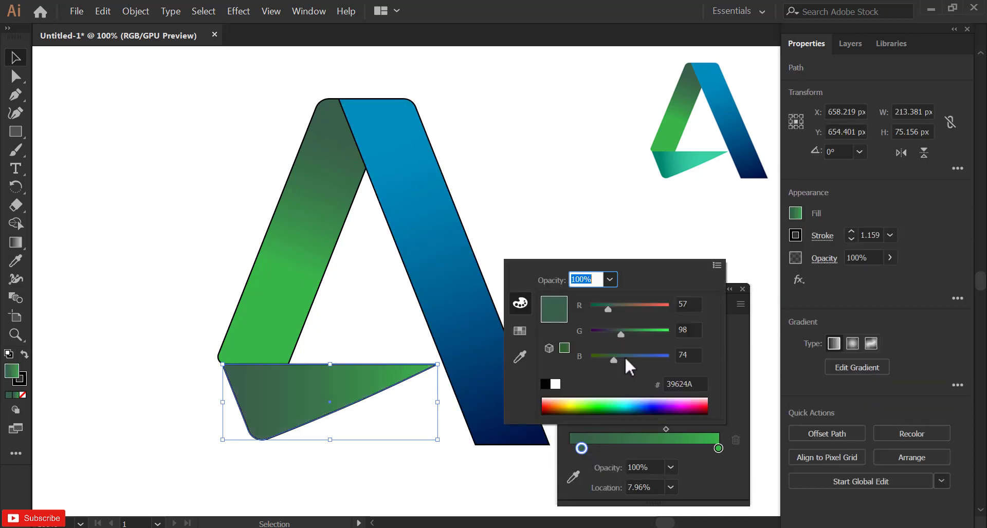
drag(617, 359, 634, 329)
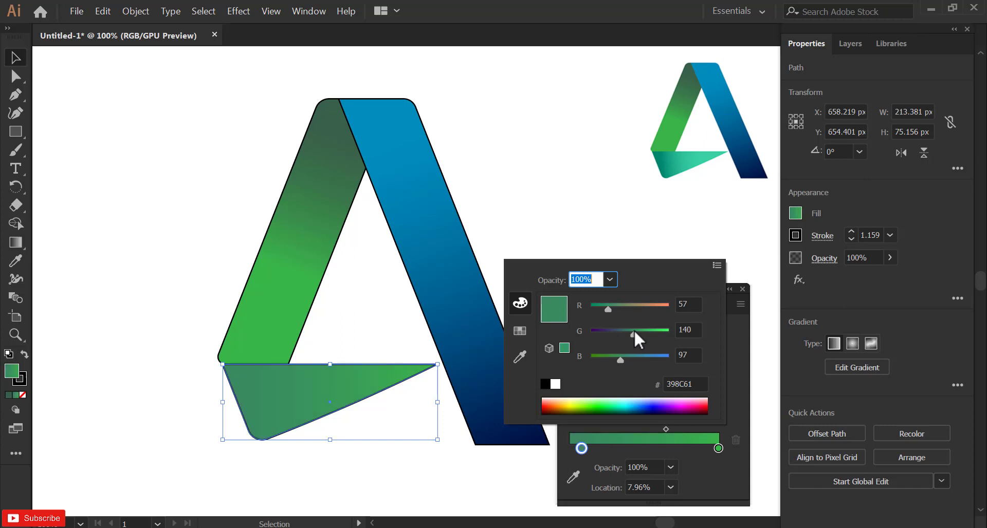
Set the flap gradient's end stop to 39B585 and run the gradient across the flap at about 7.2°.
click(718, 448)
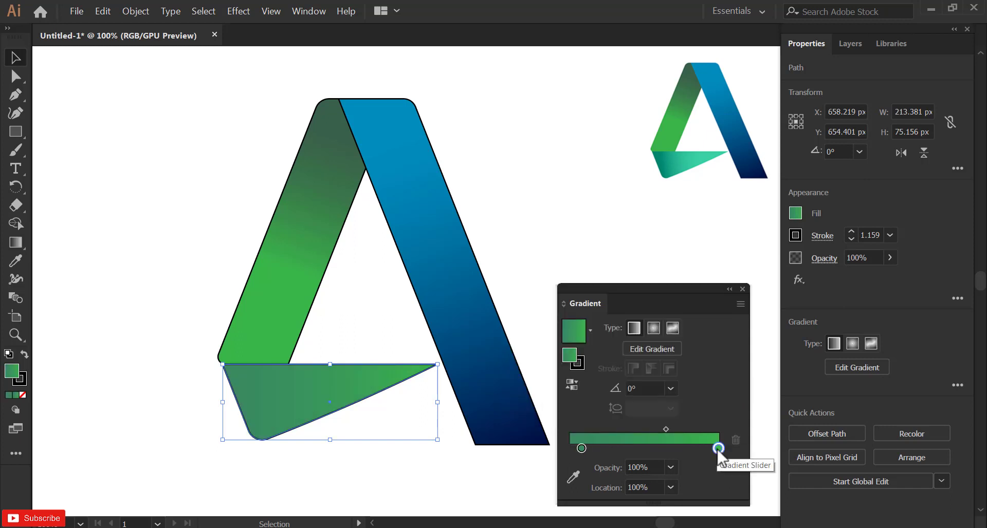
double_click(718, 448)
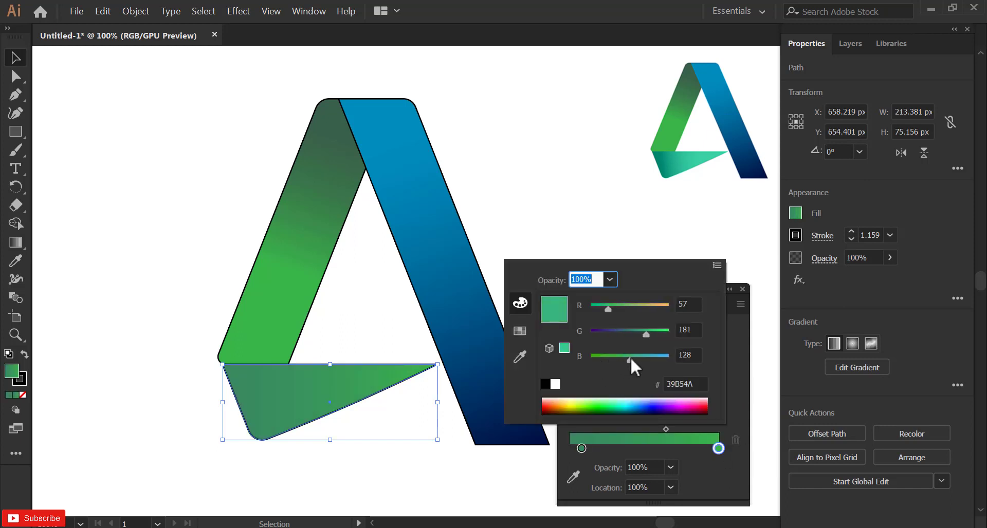
drag(630, 356, 631, 357)
click(746, 389)
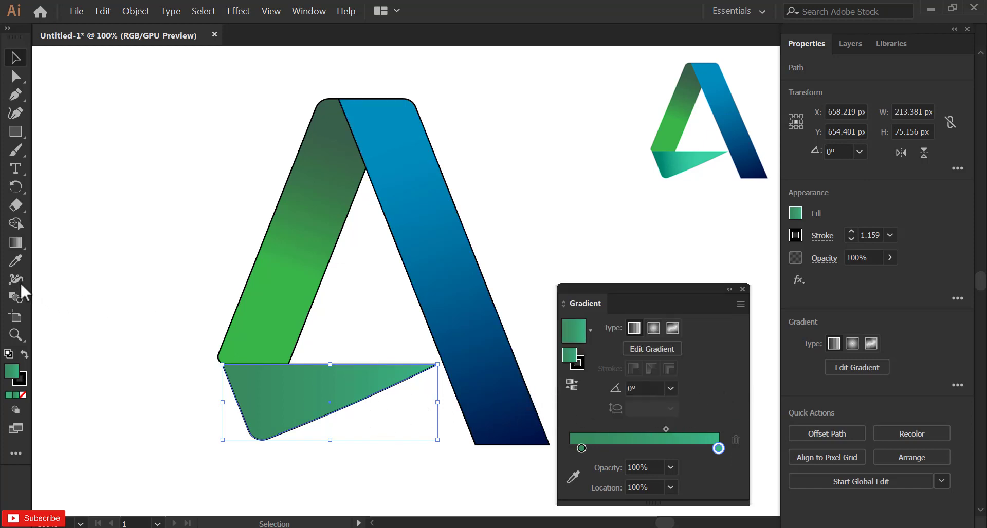
click(15, 242)
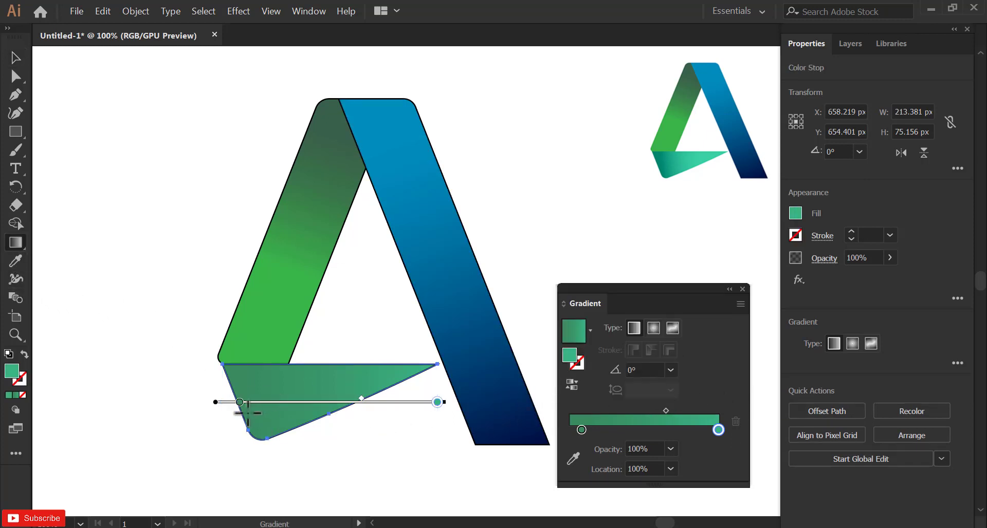
drag(241, 414, 374, 397)
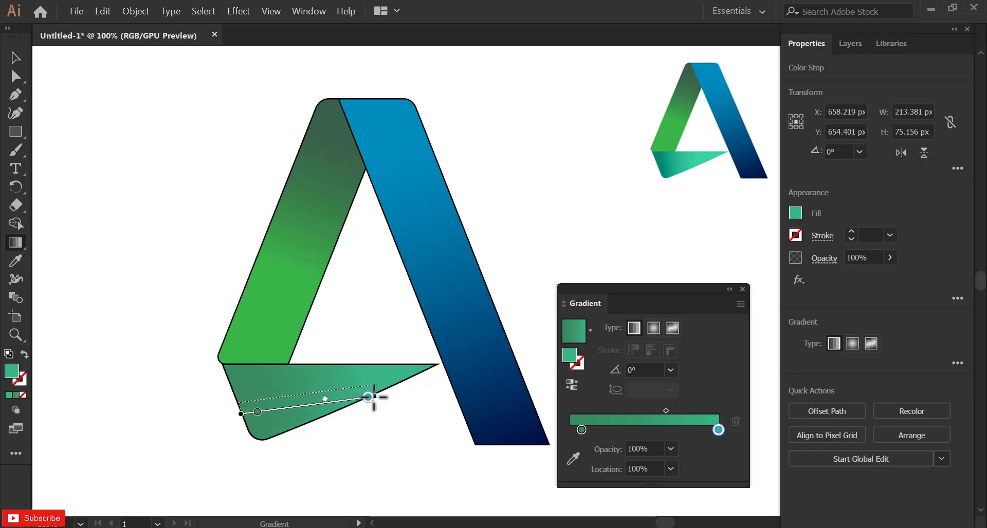
Try green, teal and turquoise colors such as 22B573, 22908B and 00D4BF on the flap gradient's start stop.
click(582, 429)
double_click(581, 429)
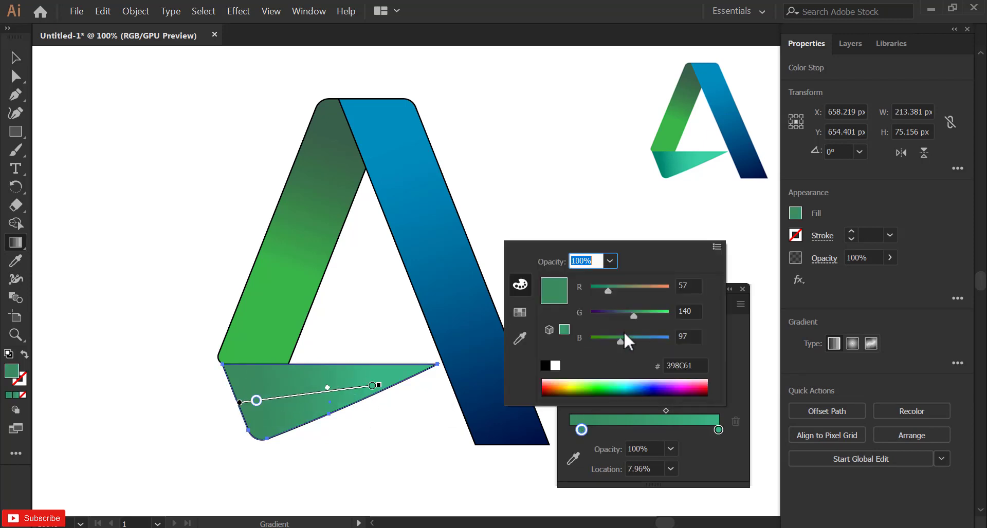
drag(621, 340, 631, 315)
click(522, 312)
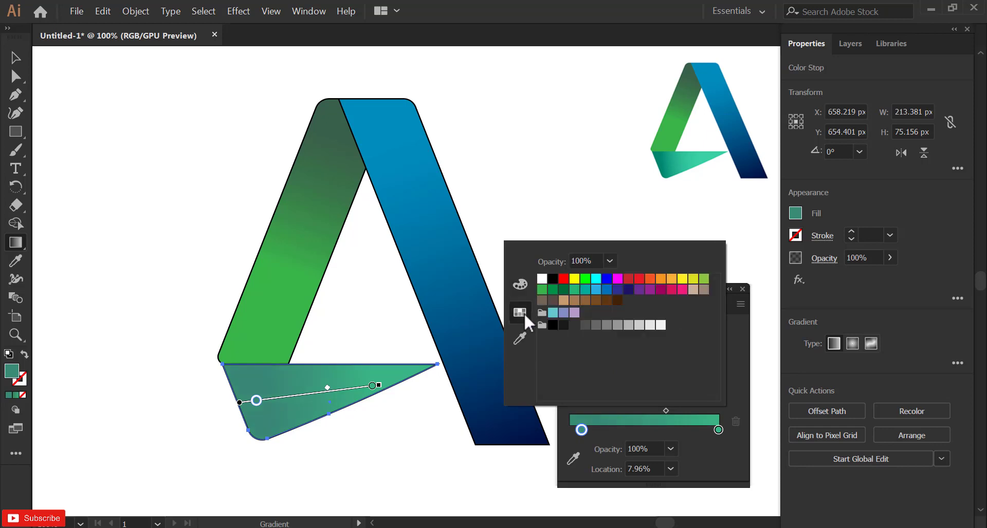
click(574, 290)
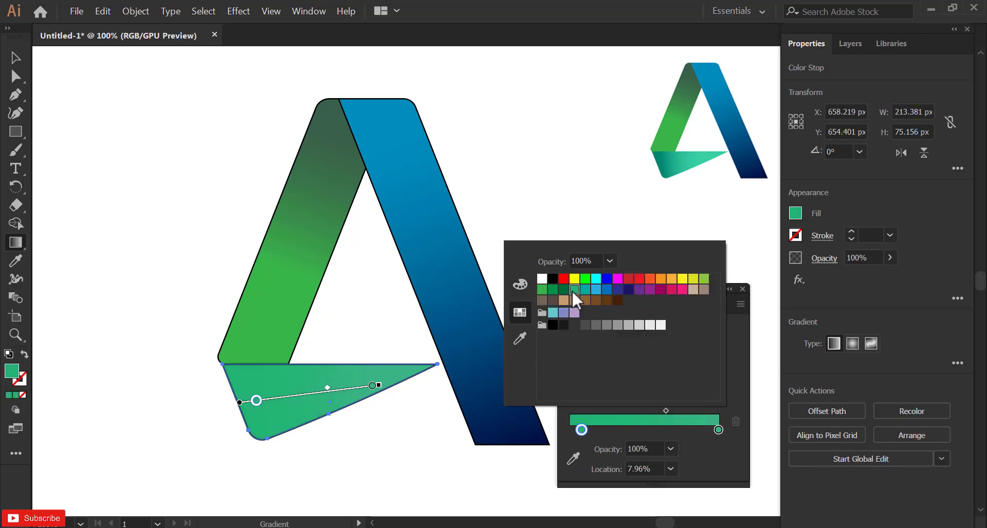
click(520, 285)
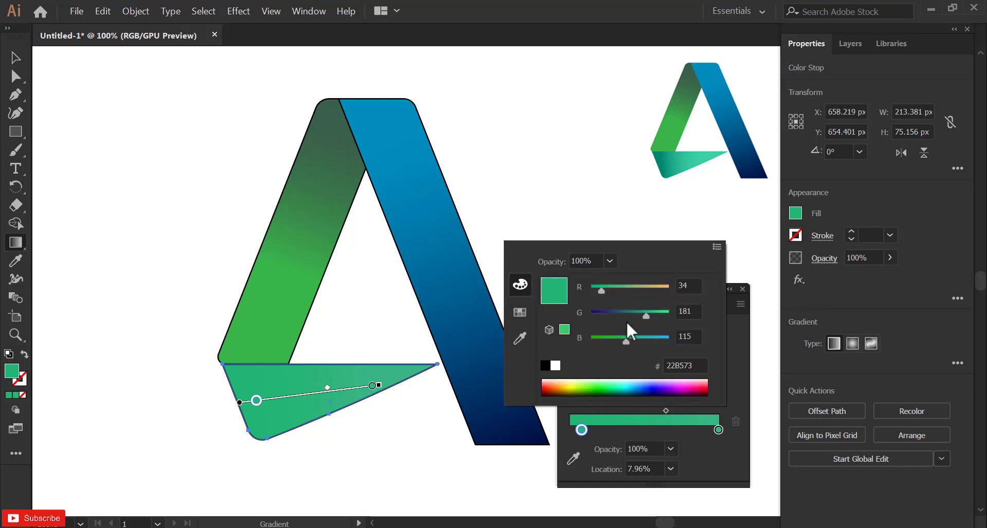
drag(635, 315, 633, 341)
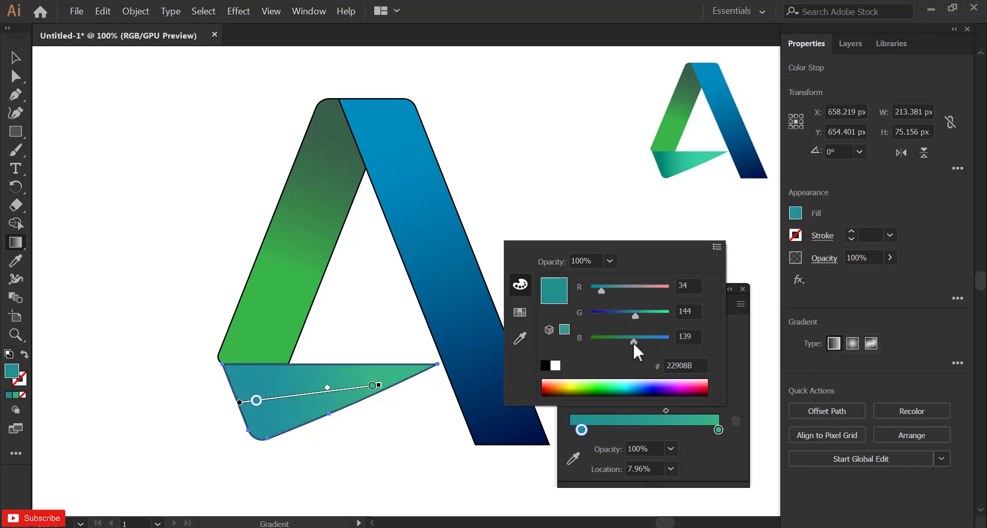
drag(615, 391, 623, 386)
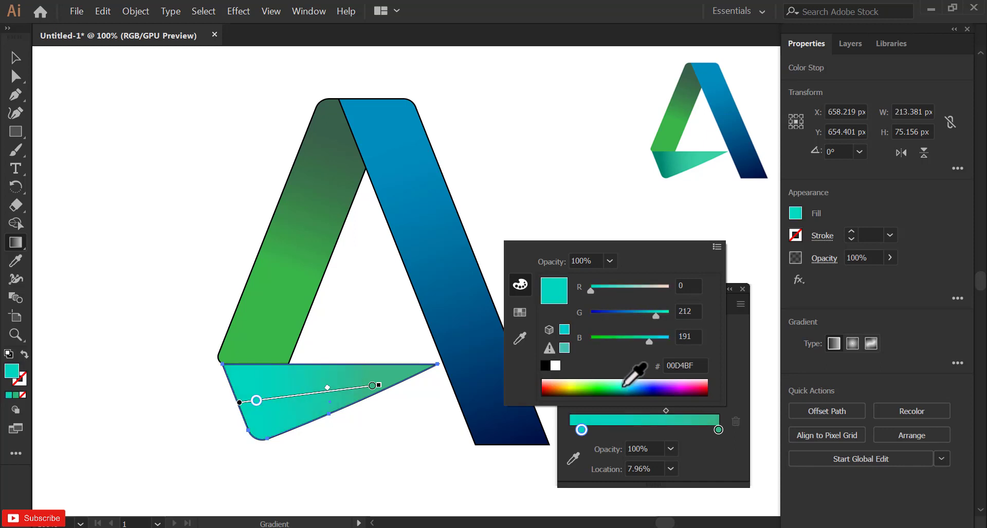
Recolor the flap gradient's start stop with the teal swatch 00A99D and adjust it to green 009D70.
click(520, 312)
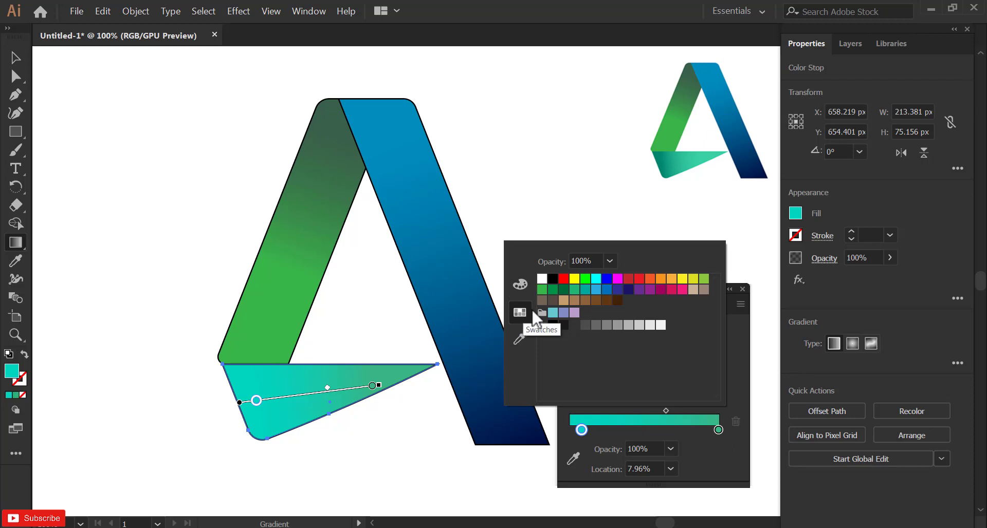
click(585, 289)
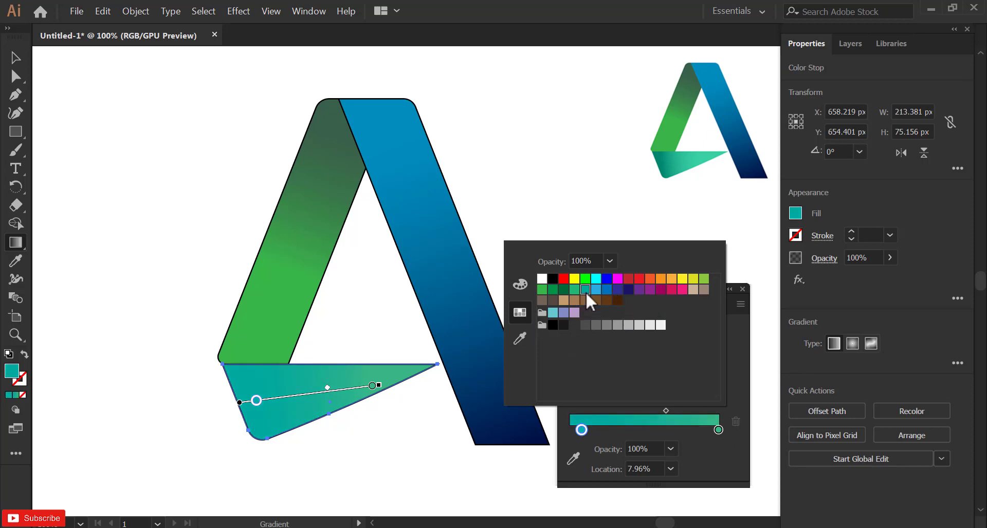
click(596, 290)
click(586, 291)
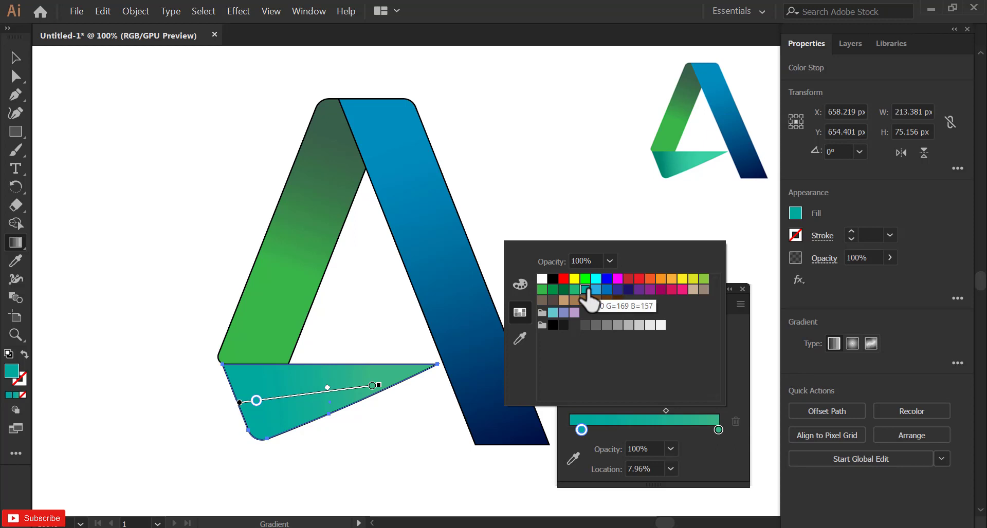
click(520, 283)
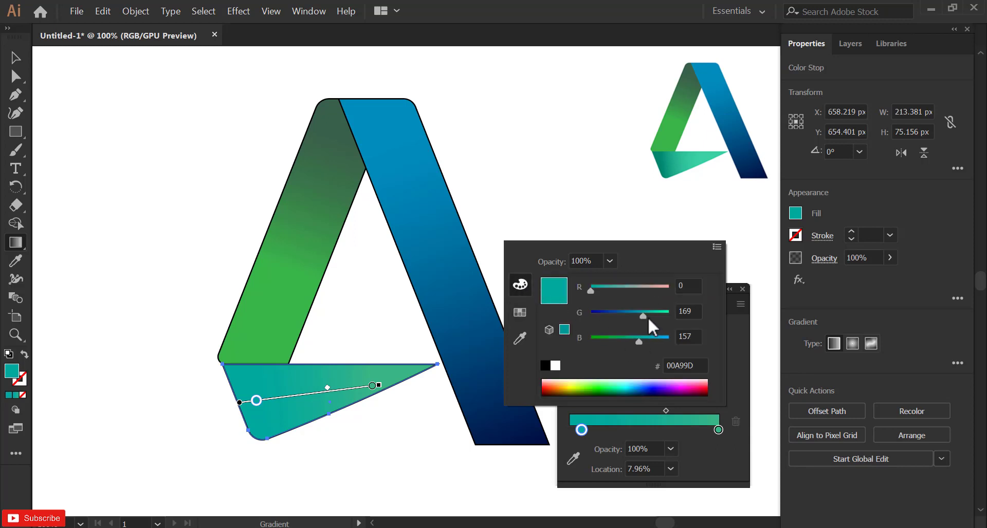
drag(648, 316, 625, 337)
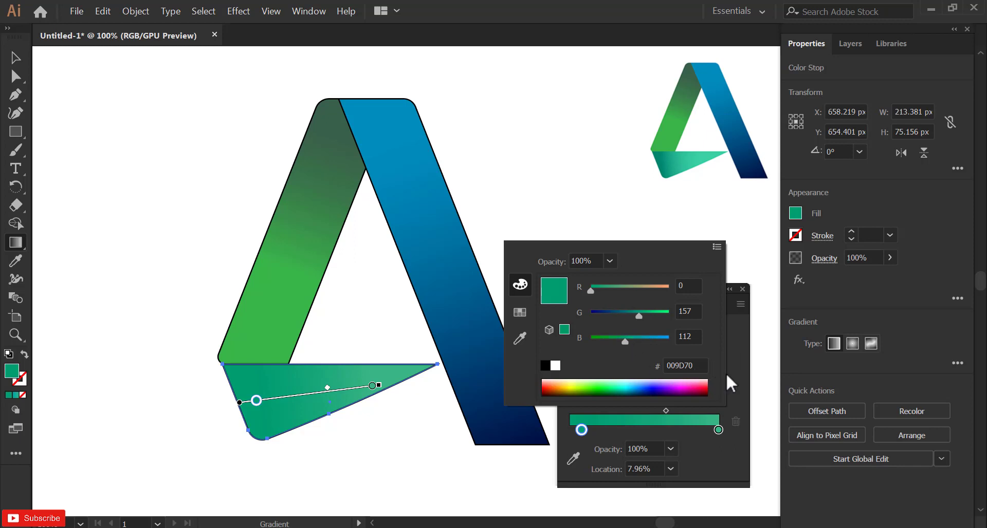
click(728, 388)
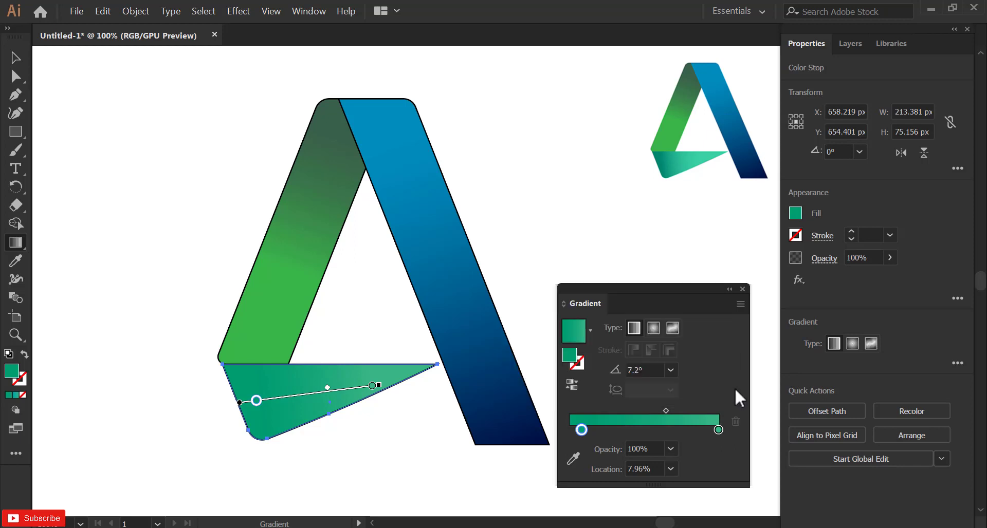
Move the flap gradient's start stop to about 12.44% and its midpoint to about 46.56%.
click(663, 414)
drag(663, 429, 588, 430)
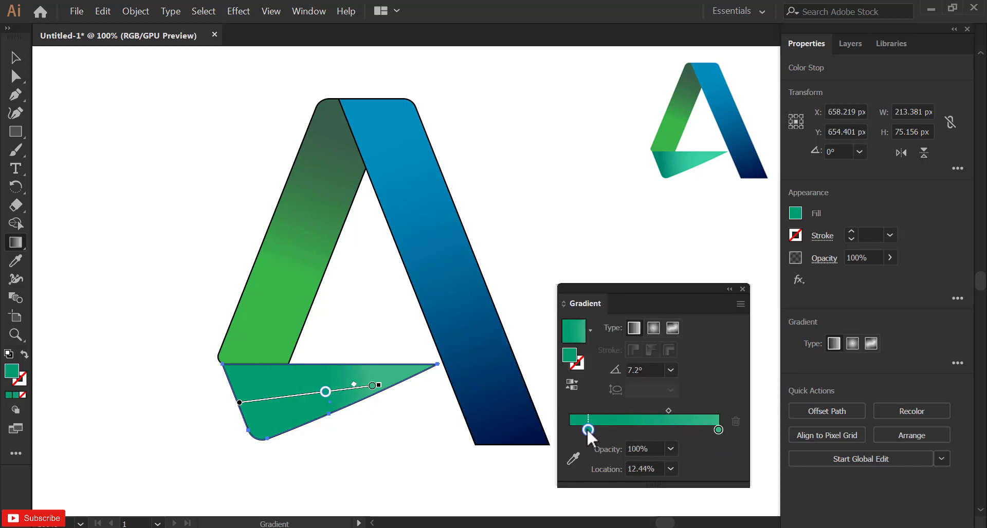
drag(667, 409, 648, 409)
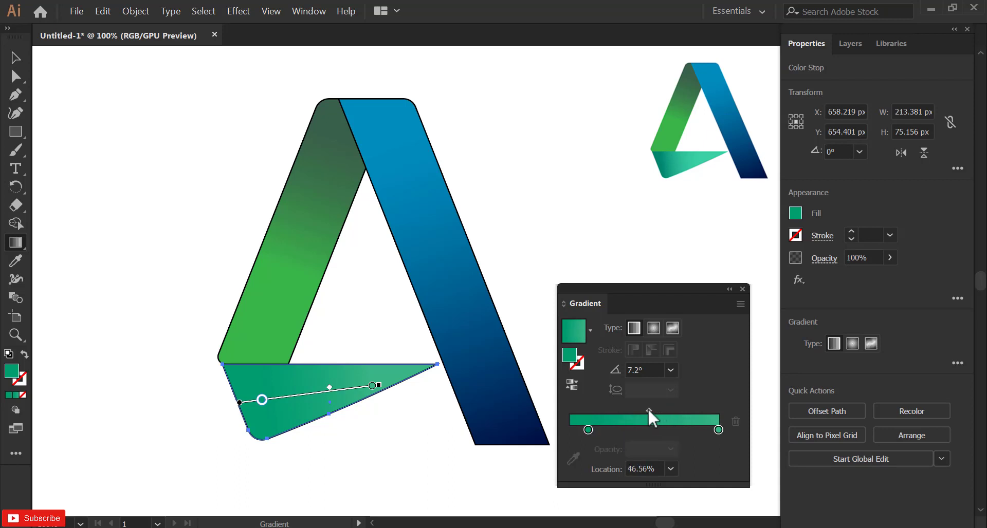
Brighten the flap gradient's end stop by raising its green value to 209 and increasing its blue value.
double_click(718, 430)
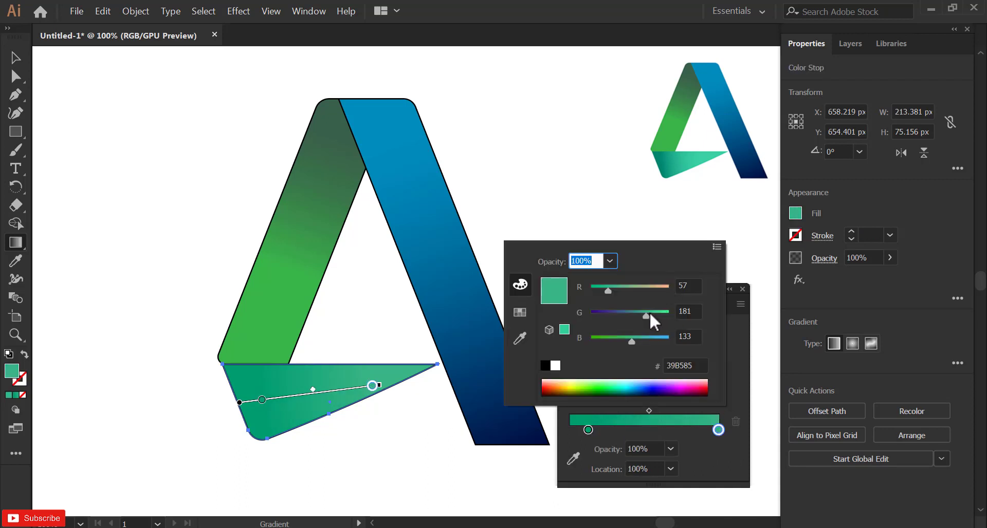
drag(649, 315, 640, 341)
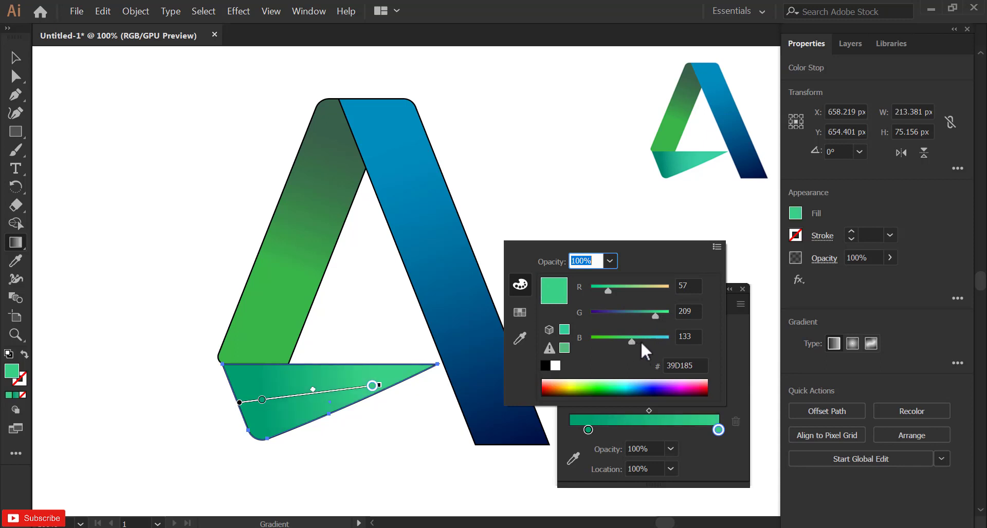
click(729, 353)
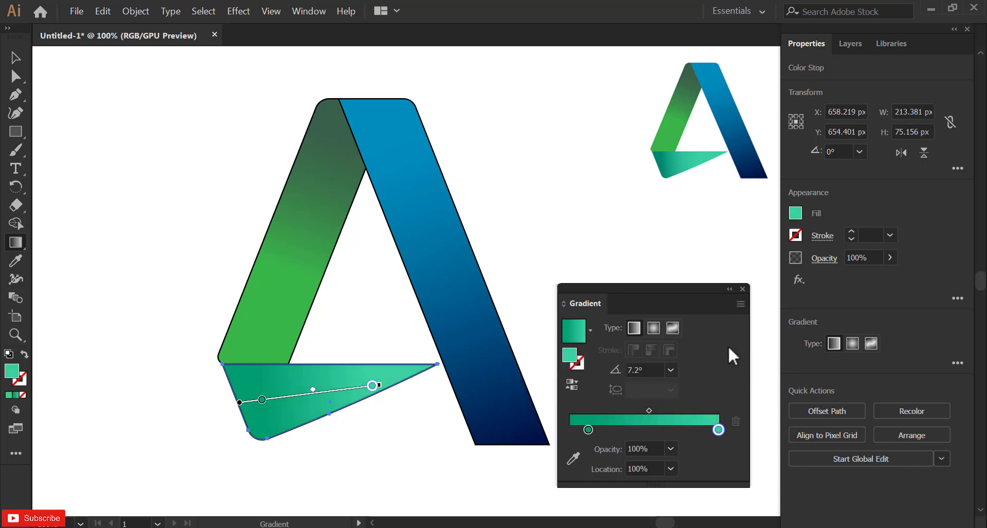
Remove the black stroke from all three logo shapes, deselect them and close the gradient settings.
click(13, 61)
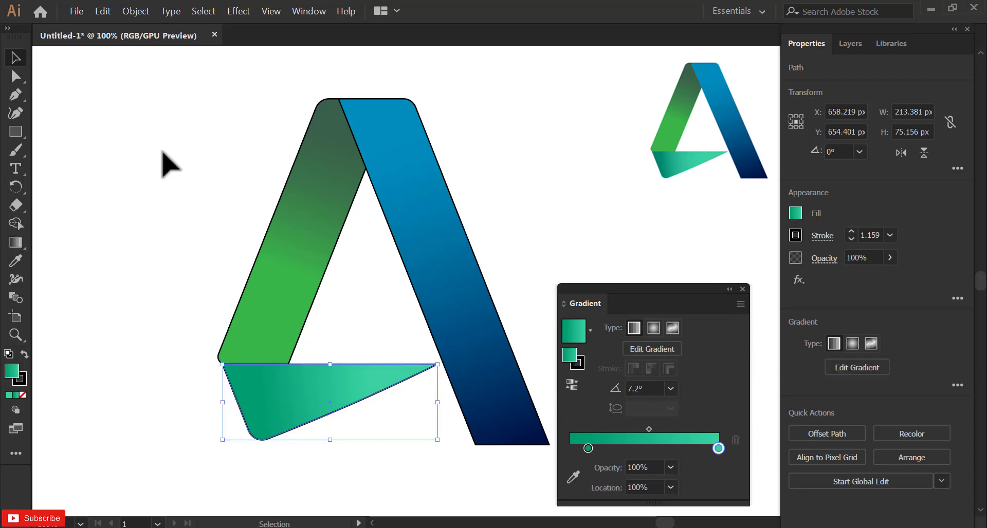
mouse_move(237, 136)
mouse_down()
mouse_move(412, 348)
mouse_move(429, 391)
mouse_up()
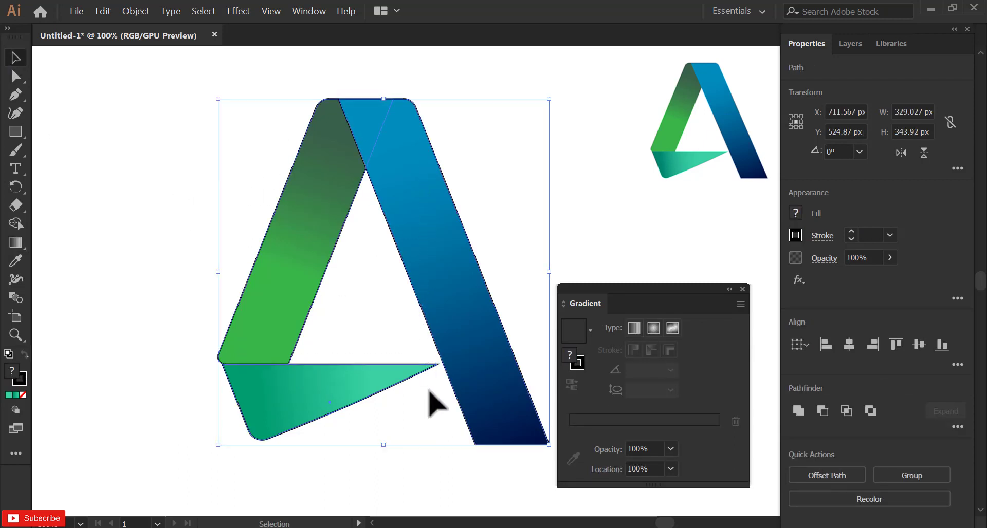
click(799, 235)
click(627, 290)
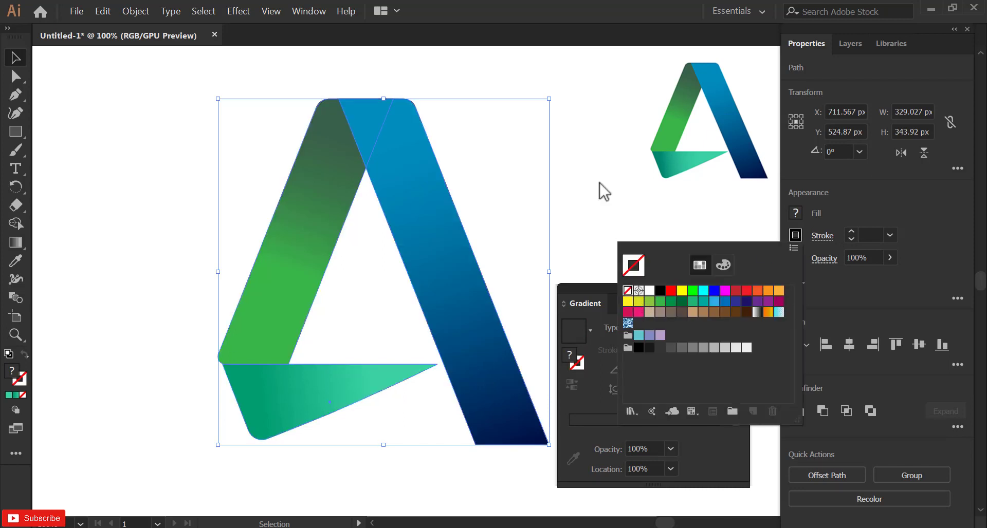
click(599, 185)
click(599, 194)
click(743, 291)
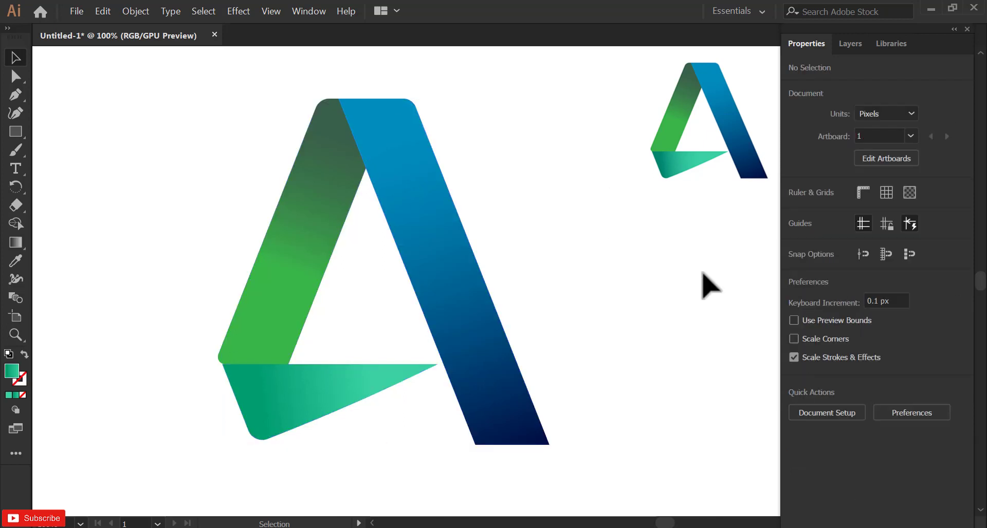
Stretch the blue right leg outward from its right side to a width of about 229 px.
key(ctrl+minus)
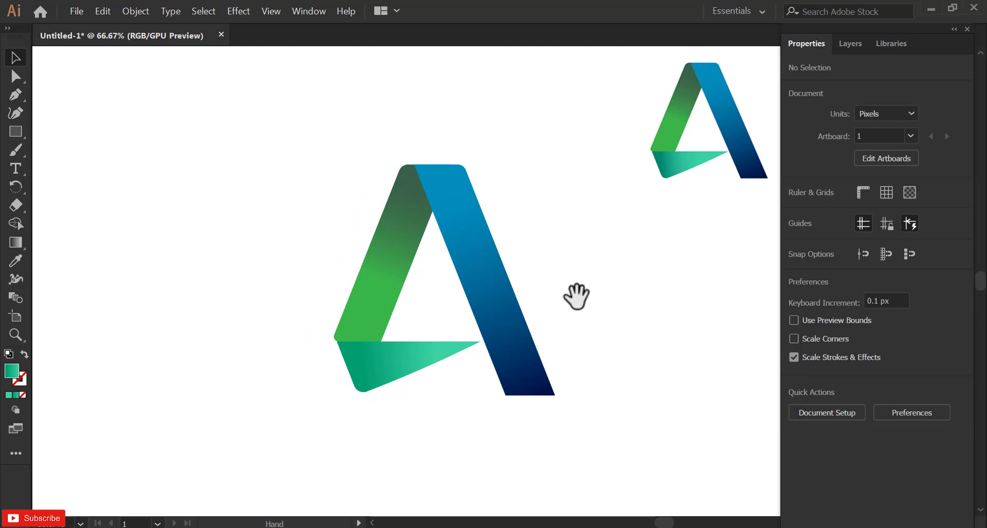
drag(577, 297, 567, 289)
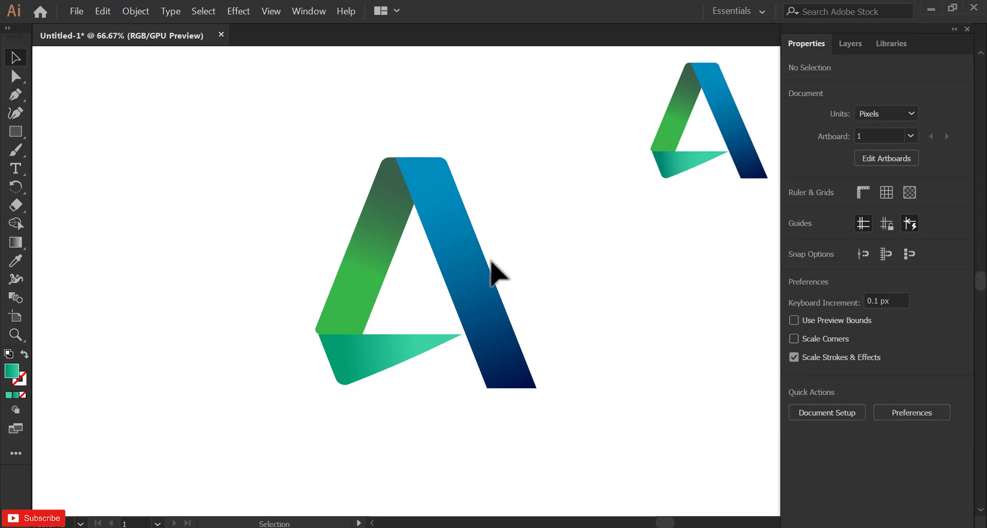
click(469, 239)
key(ctrl+plus)
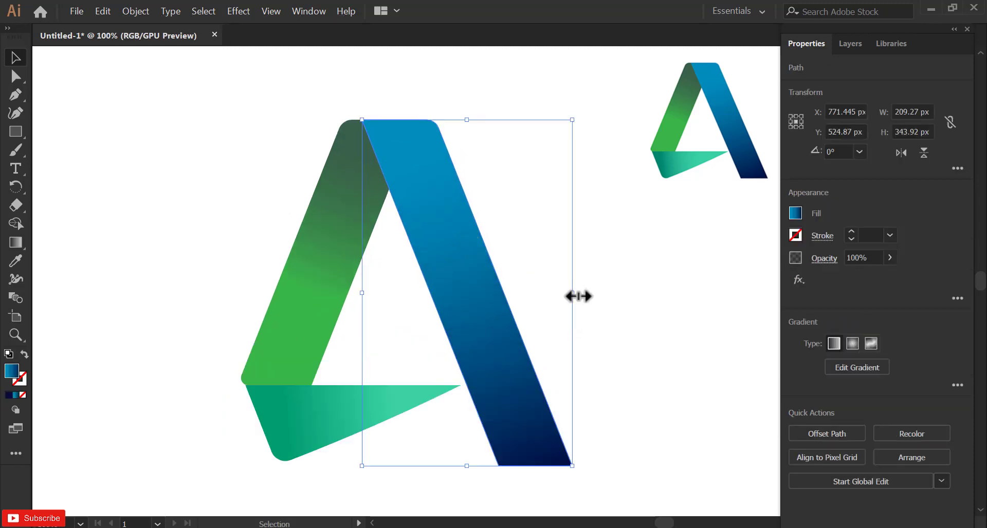
drag(575, 293, 585, 298)
click(624, 296)
click(470, 317)
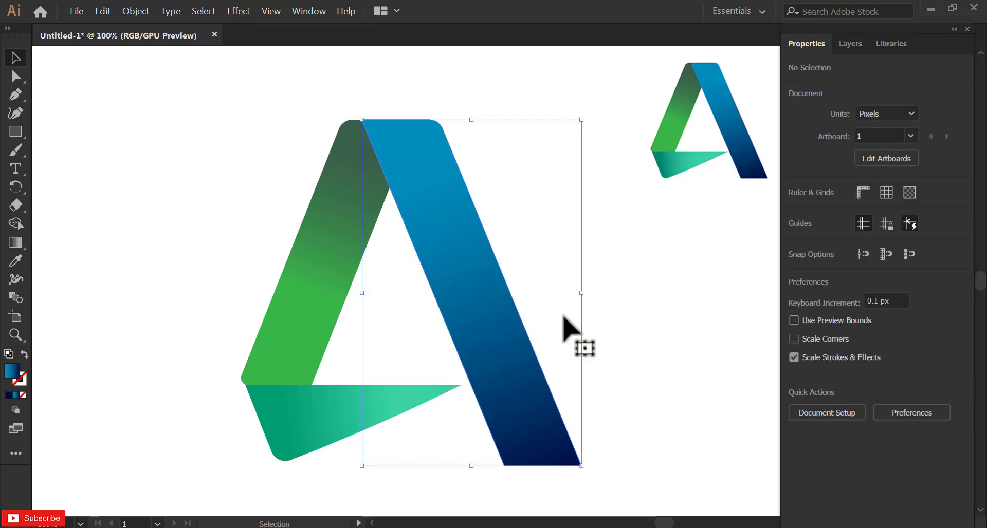
click(582, 297)
click(469, 341)
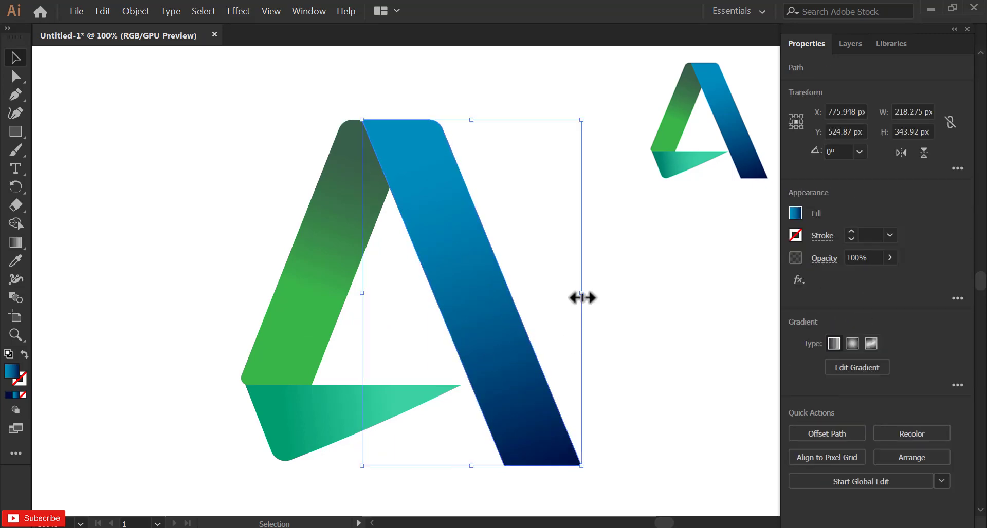
drag(582, 298, 592, 298)
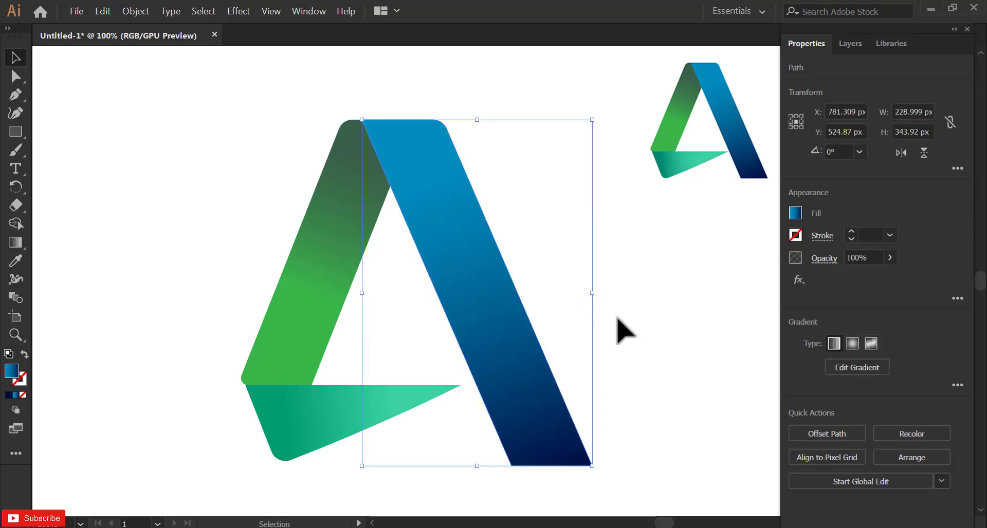
click(617, 318)
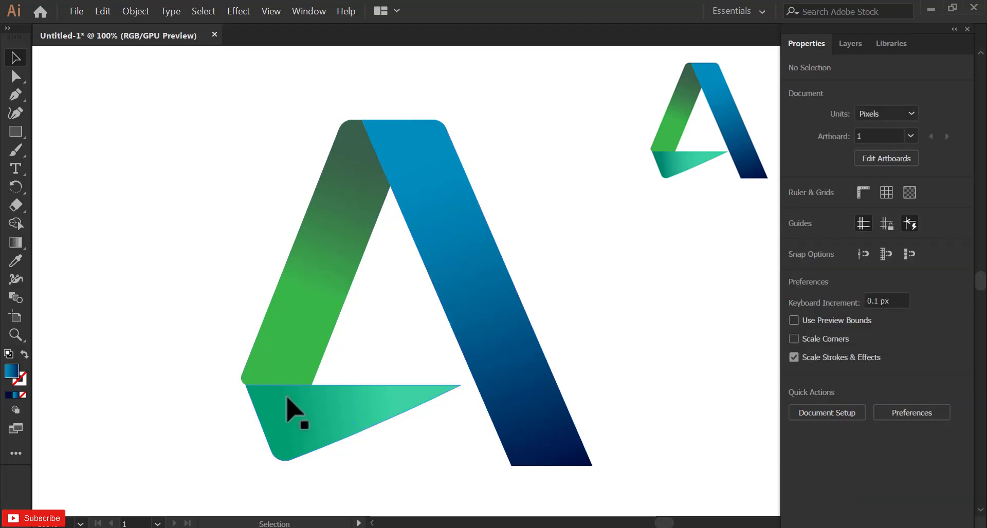
Nudge the flap up 0.1 px and add an anchor point on its upper edge where the green leg's rounded corner ends.
scroll(257, 409, up, 4)
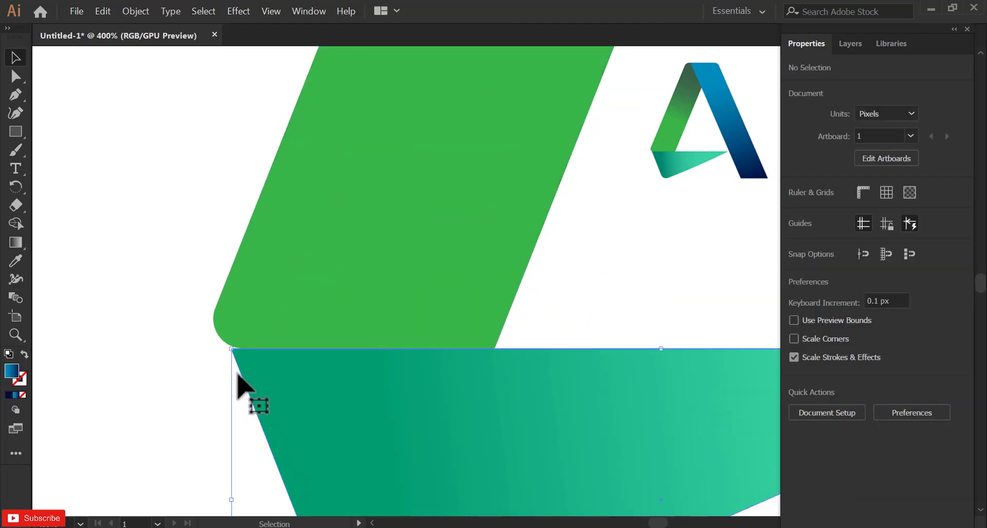
click(237, 376)
scroll(226, 364, up, 4)
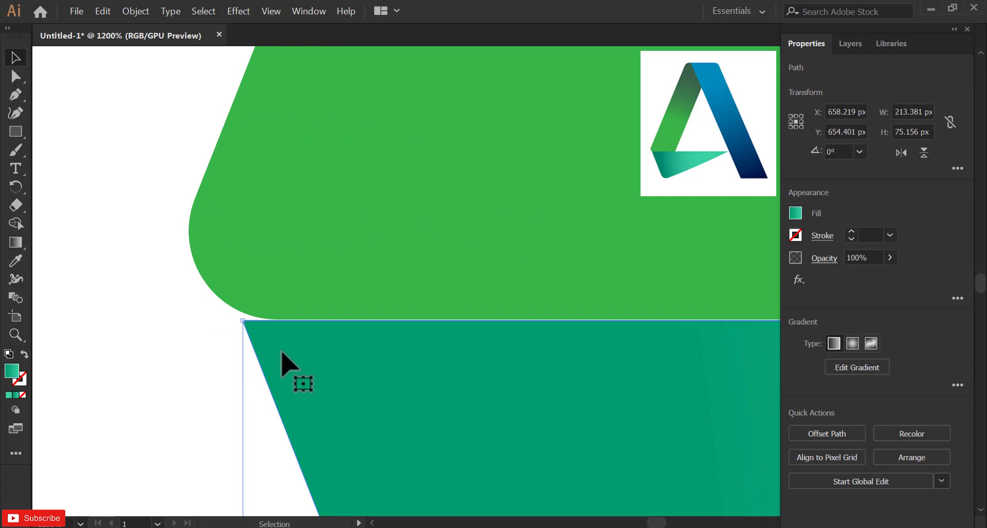
scroll(244, 327, up, 1)
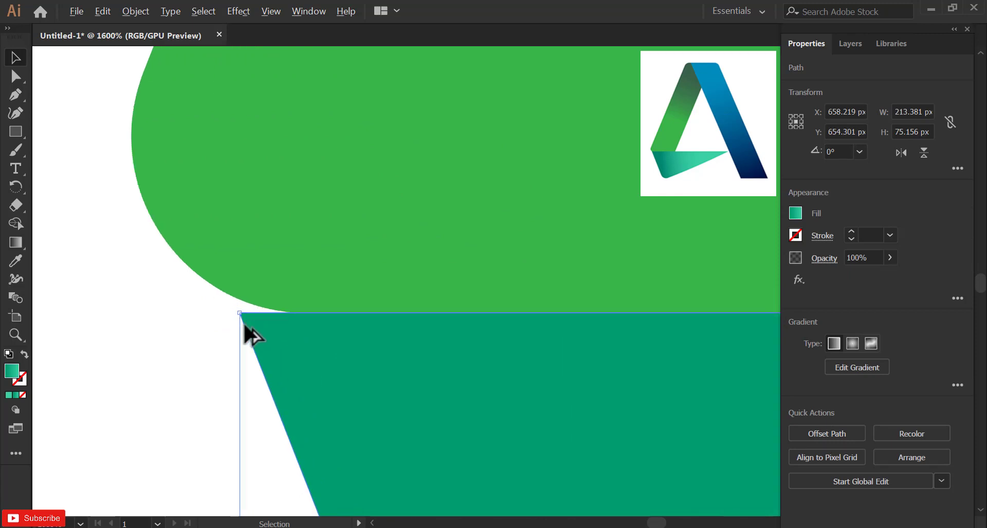
scroll(244, 325, up, 2)
click(21, 96)
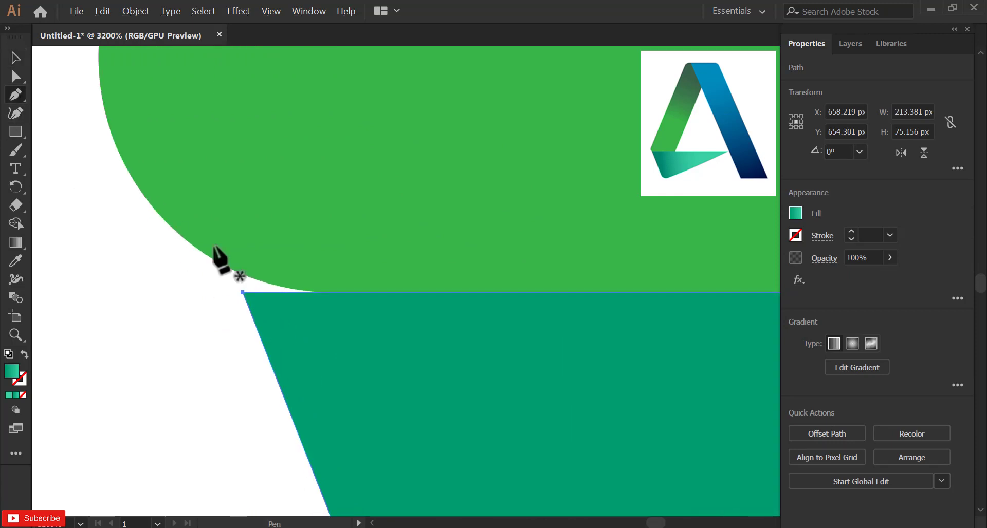
click(320, 292)
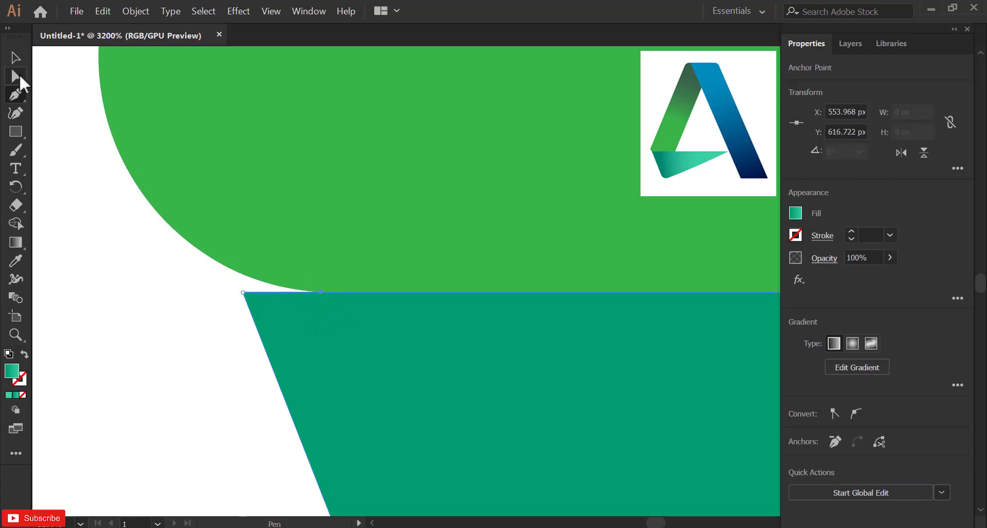
Move the flap's upper-left corner anchor onto the green leg's rounded edge, at about X 550.92 px, Y 615.87 px.
click(19, 78)
click(243, 293)
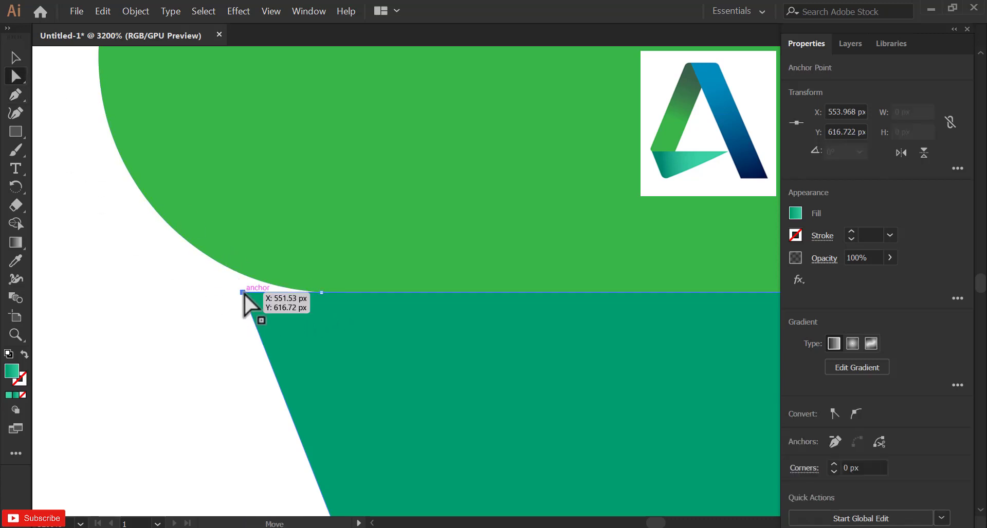
drag(243, 293, 221, 264)
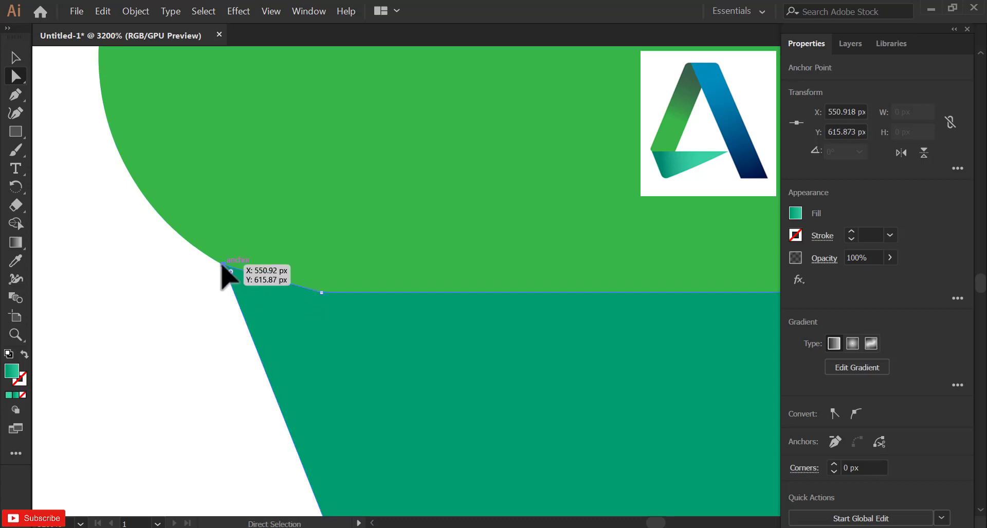
Bend the flap's short upper-left segment with the Curvature tool so it follows the green leg's rounded corner, and deselect the flap.
scroll(264, 286, up, 3)
click(16, 113)
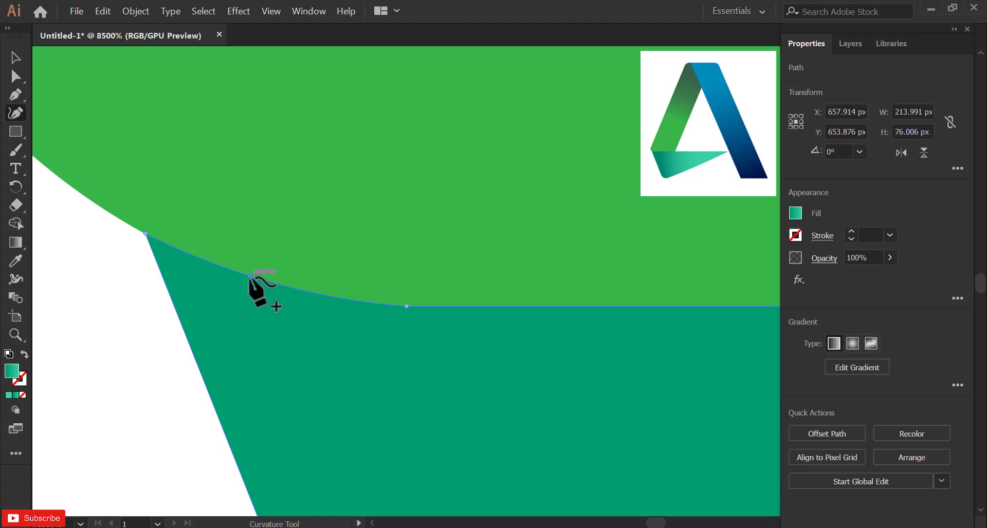
scroll(215, 274, down, 8)
click(16, 58)
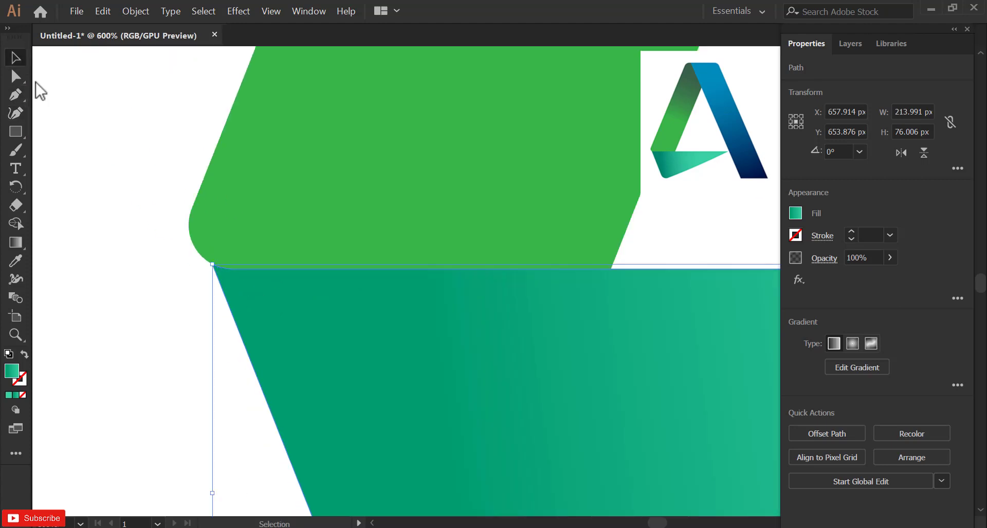
click(96, 156)
scroll(140, 224, down, 3)
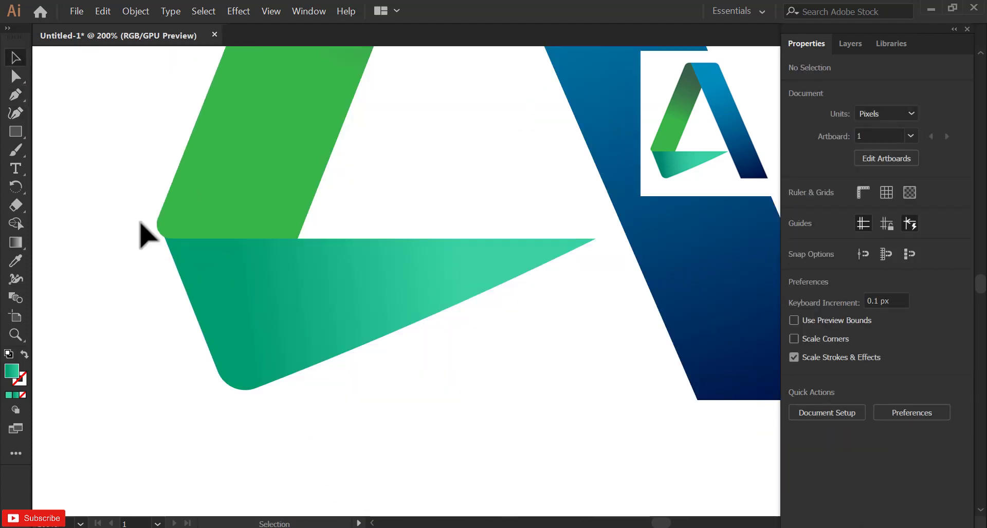
scroll(139, 222, down, 1)
scroll(245, 311, up, 1)
Reopen the flap's gradient settings and move the start stop to about 2.96% and the midpoint to about 26.68%.
click(245, 311)
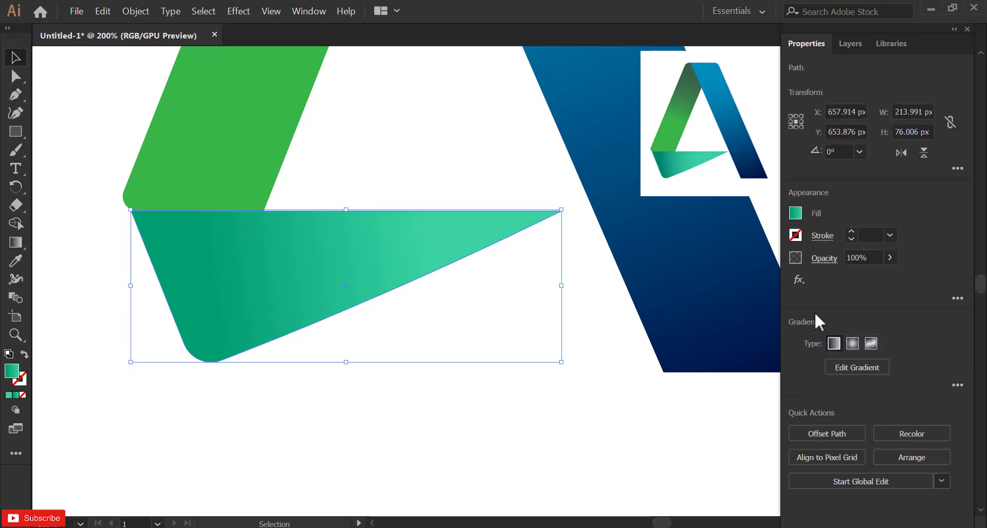
click(307, 11)
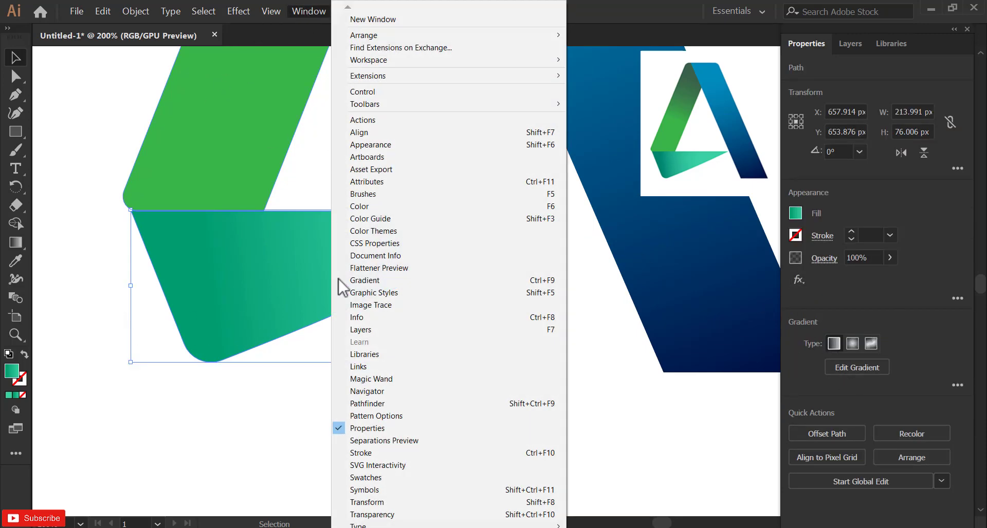
click(364, 280)
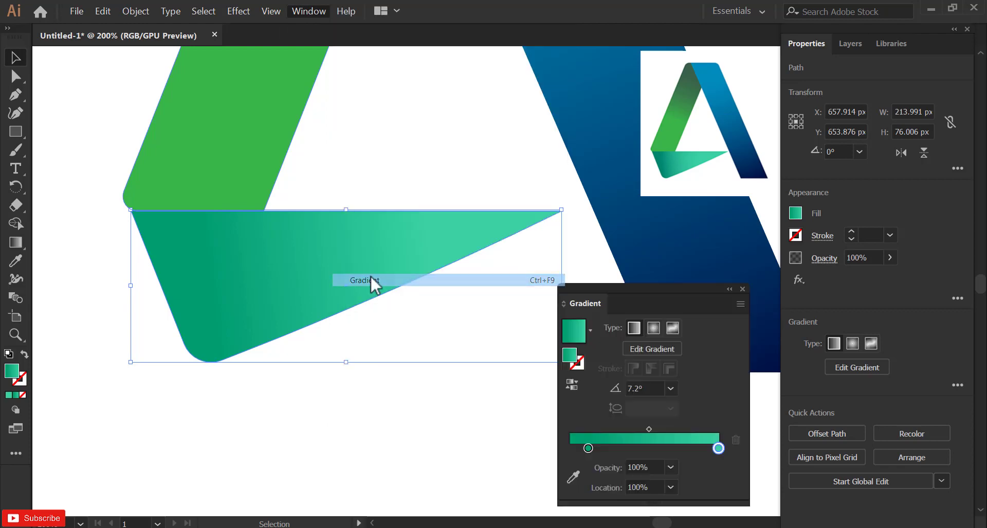
key(a)
drag(588, 449, 574, 442)
drag(640, 428, 611, 427)
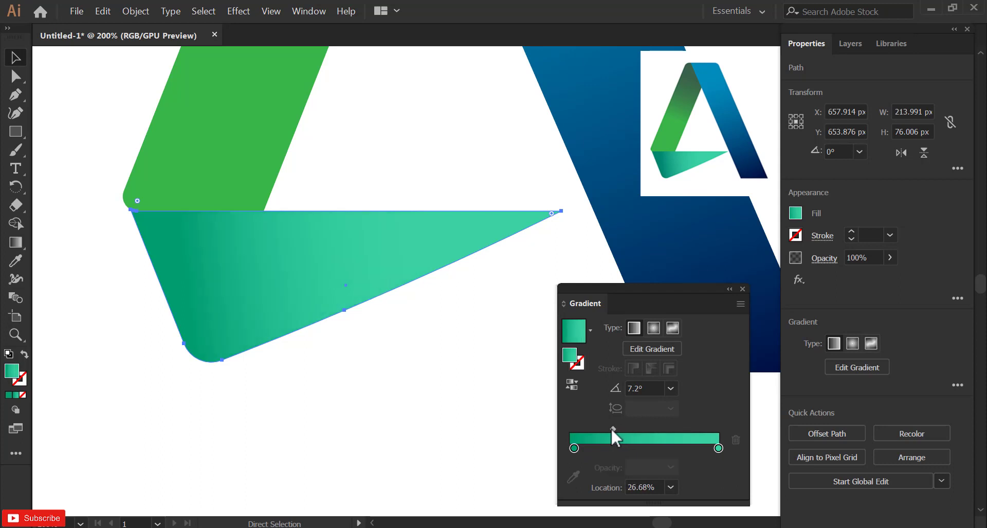
Darken the flap gradient's start stop by lowering its green value, and deselect the flap.
double_click(574, 448)
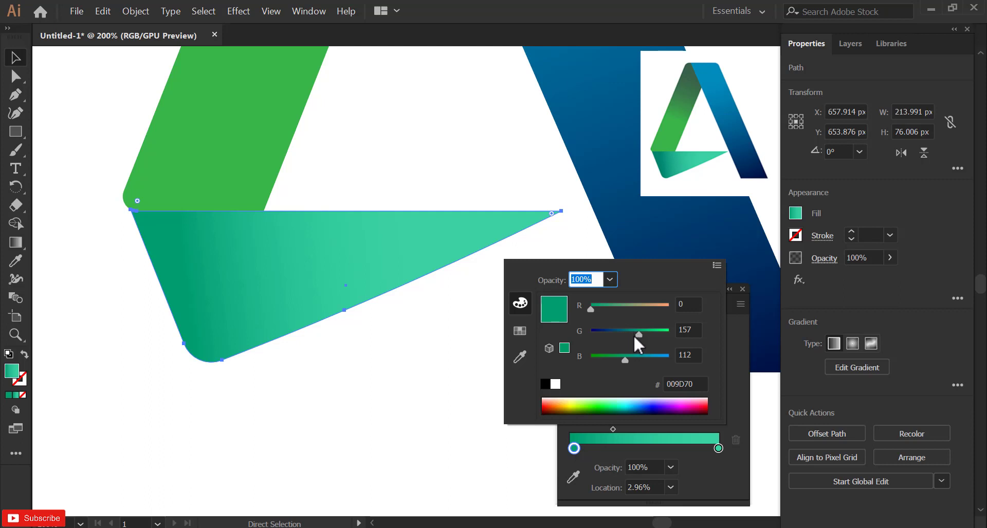
drag(636, 333, 632, 334)
click(740, 396)
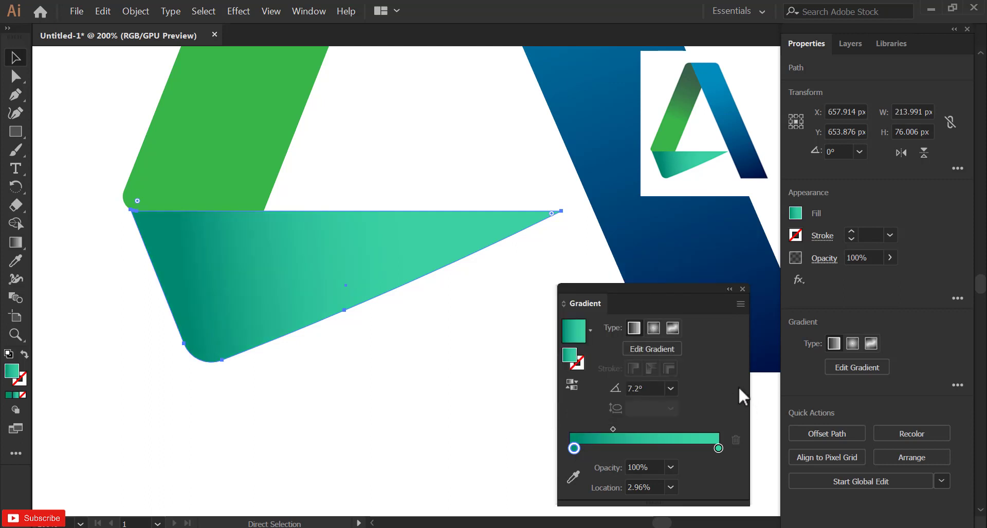
key(v)
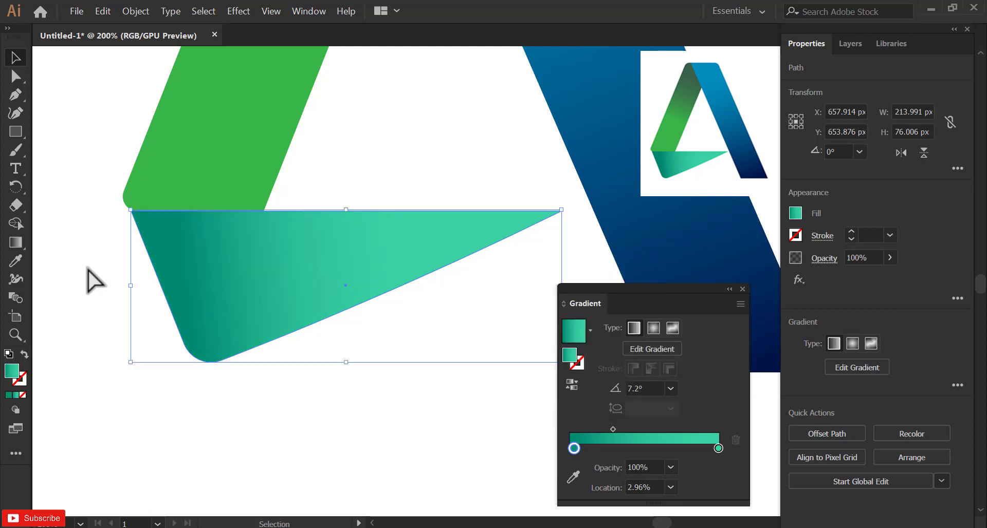
click(92, 280)
Compare the whole logo and the green left leg's gradient with the reference image.
scroll(219, 232, down, 3)
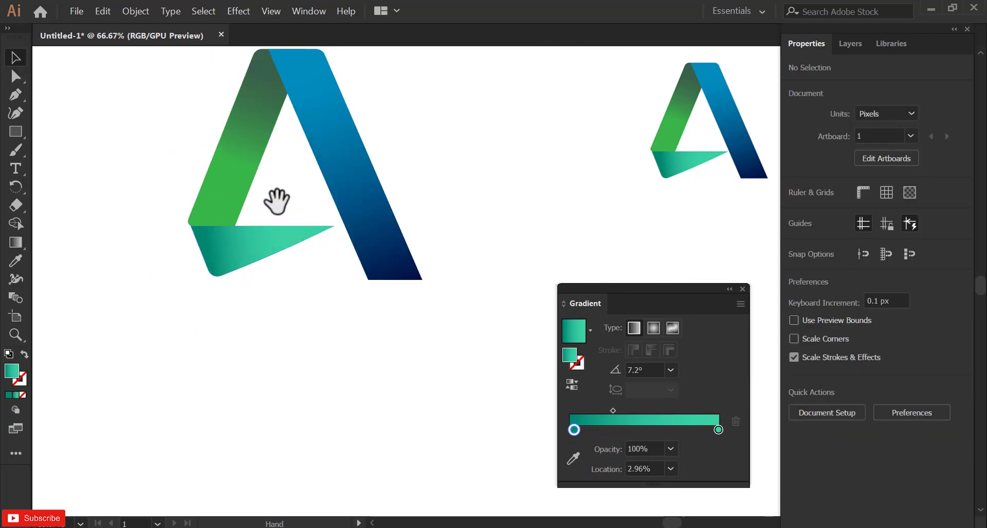
drag(276, 202, 277, 284)
click(252, 252)
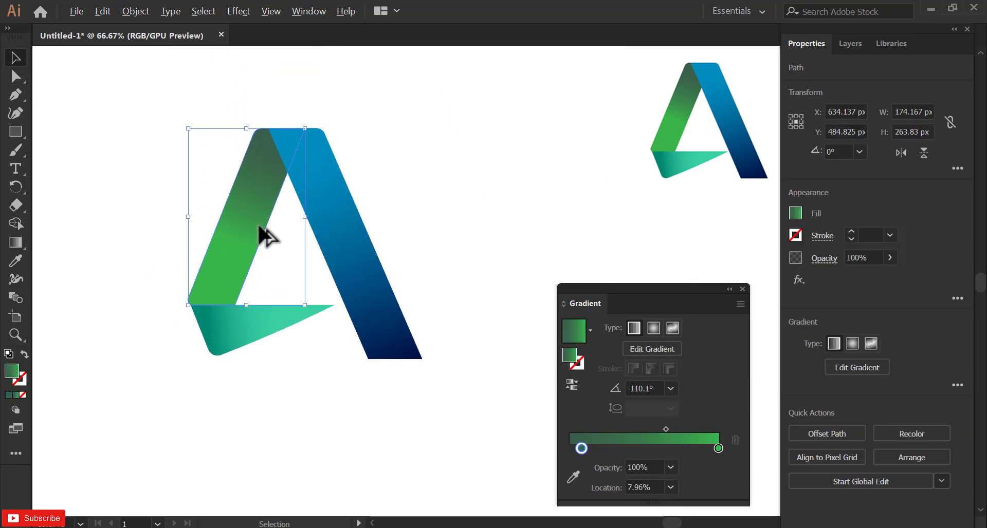
scroll(265, 231, up, 2)
drag(363, 211, 371, 218)
click(520, 194)
Enlarge the teal flap proportionally to about 227 × 81 px so its tip reaches the blue leg, deselect it and close the gradient settings.
scroll(411, 229, down, 1)
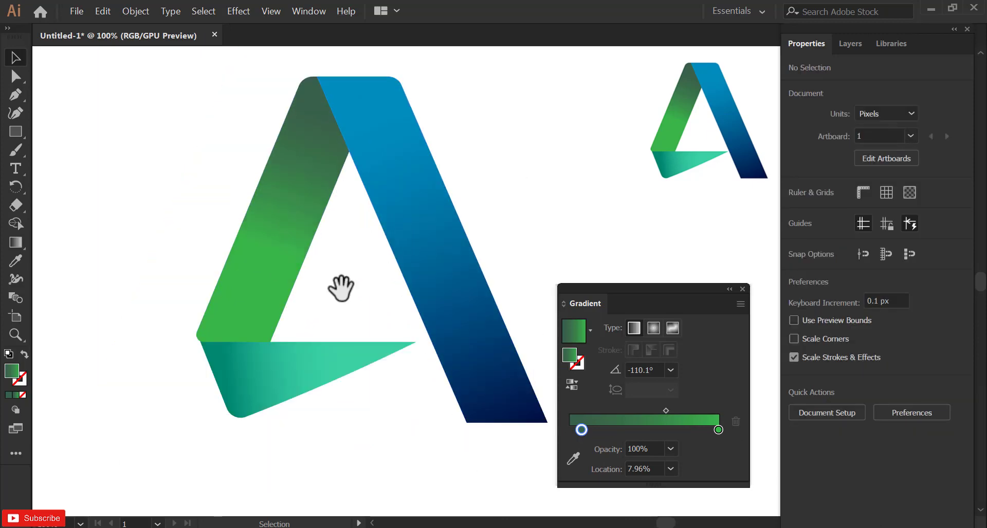
drag(342, 286, 331, 221)
click(271, 337)
scroll(270, 336, up, 1)
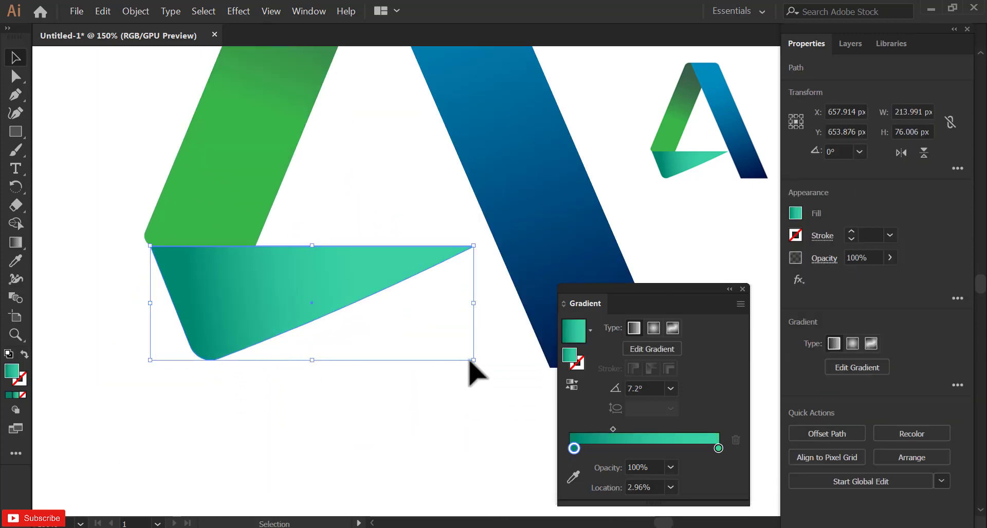
drag(473, 362, 493, 375)
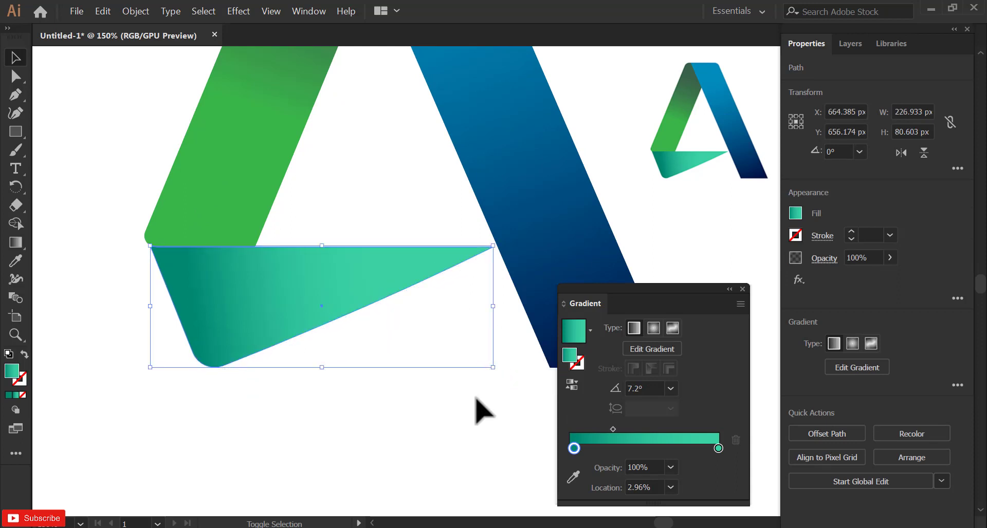
click(481, 407)
click(742, 289)
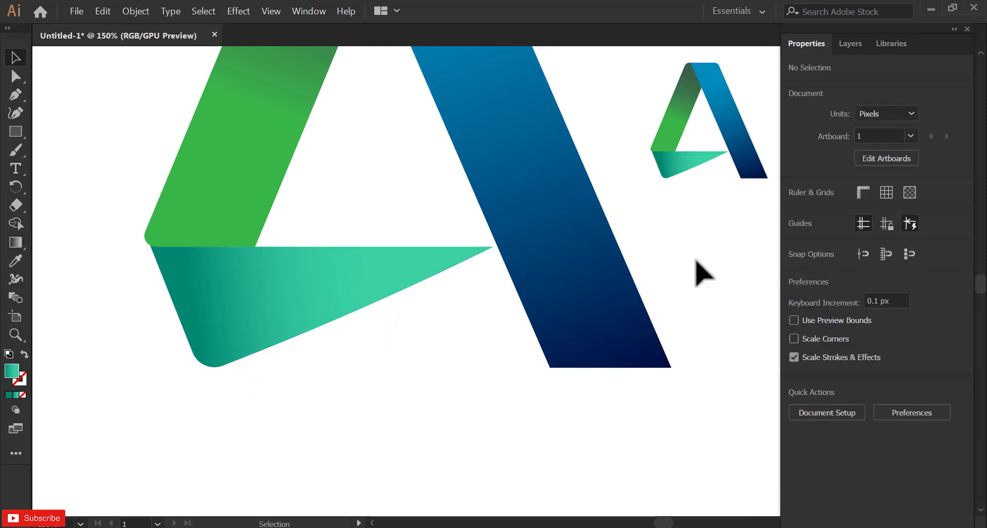
Select all three parts of the redrawn logo and group them.
scroll(605, 267, down, 1)
drag(642, 217, 605, 281)
scroll(536, 264, down, 1)
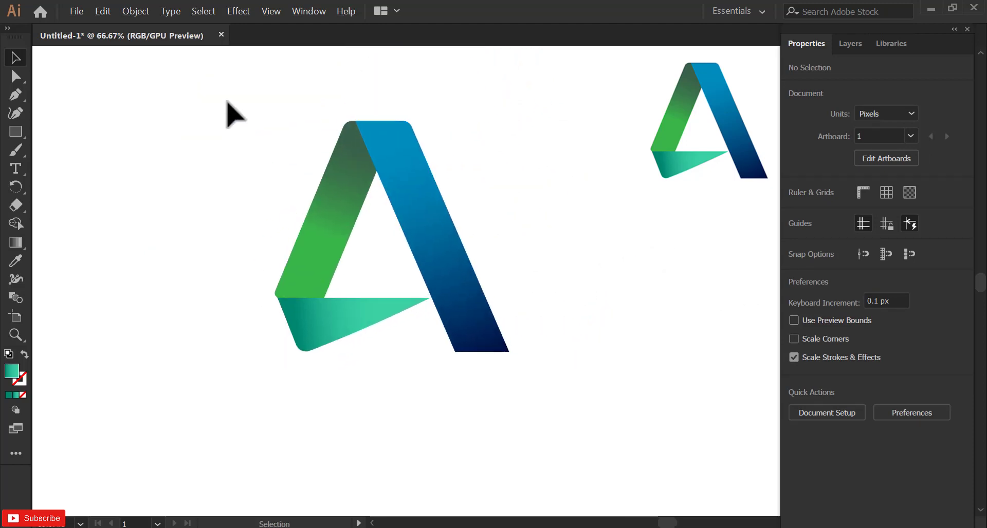
drag(230, 112, 403, 286)
right_click(437, 265)
click(496, 340)
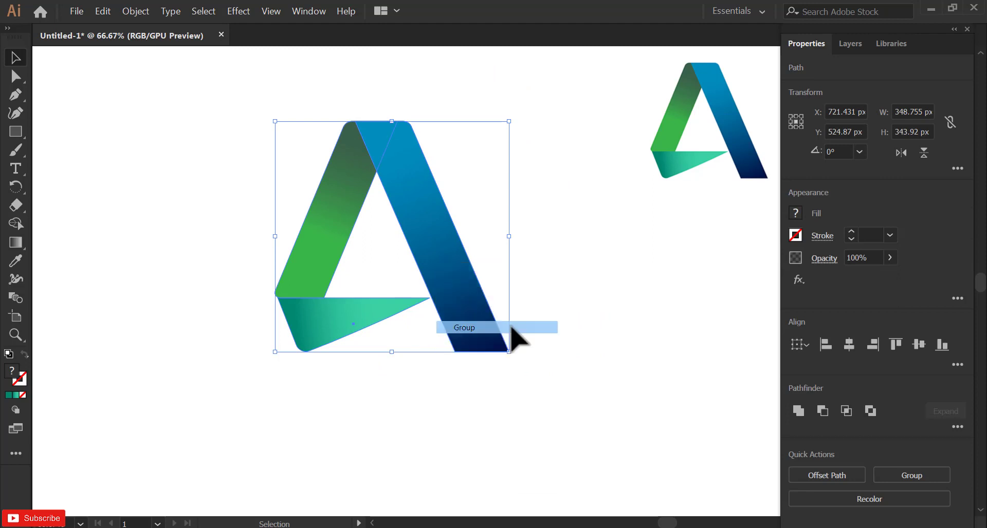
click(517, 341)
Scale the grouped logo up proportionally to about 594 × 586 px on the artboard.
scroll(462, 337, down, 1)
scroll(545, 336, down, 3)
scroll(535, 337, up, 1)
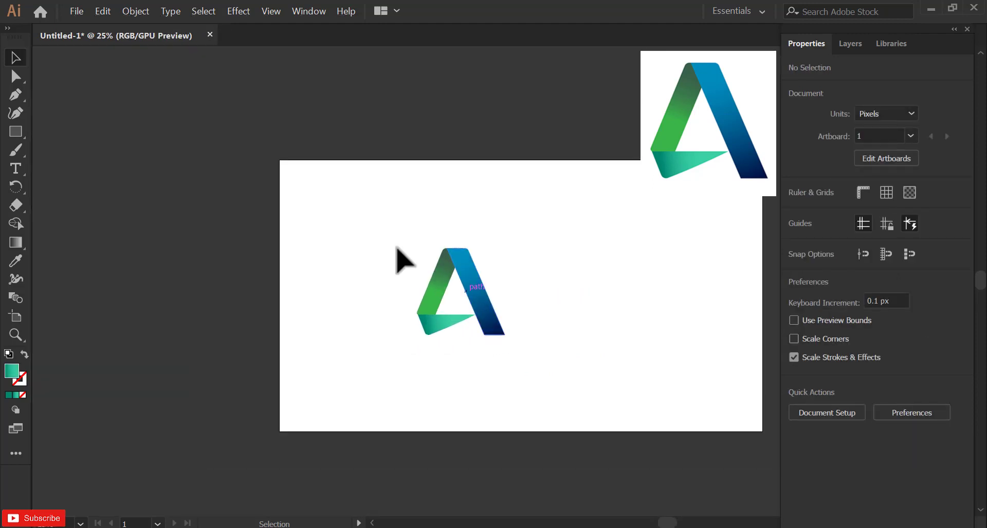
drag(396, 260, 550, 337)
drag(507, 291, 567, 309)
drag(359, 267, 756, 378)
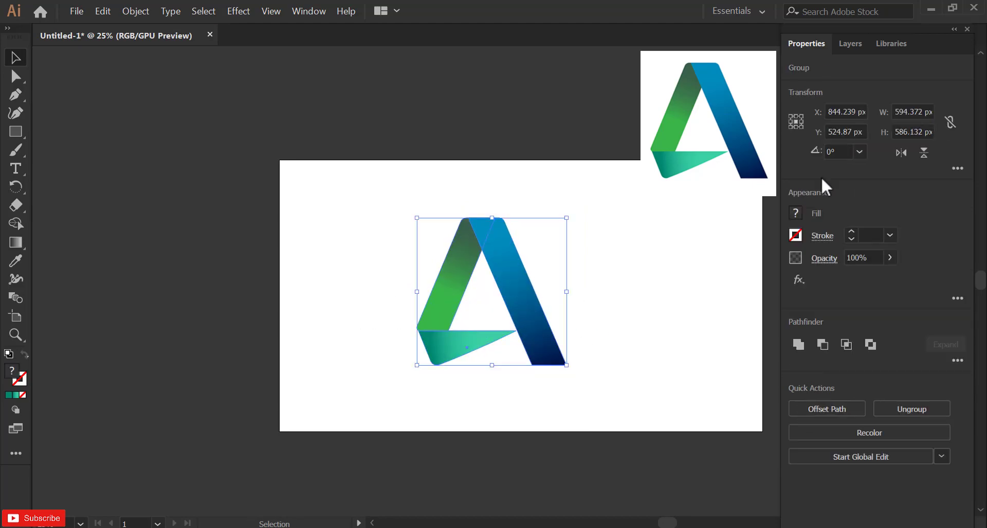
Align the logo group to the artboard, centring it both vertically and horizontally.
click(309, 14)
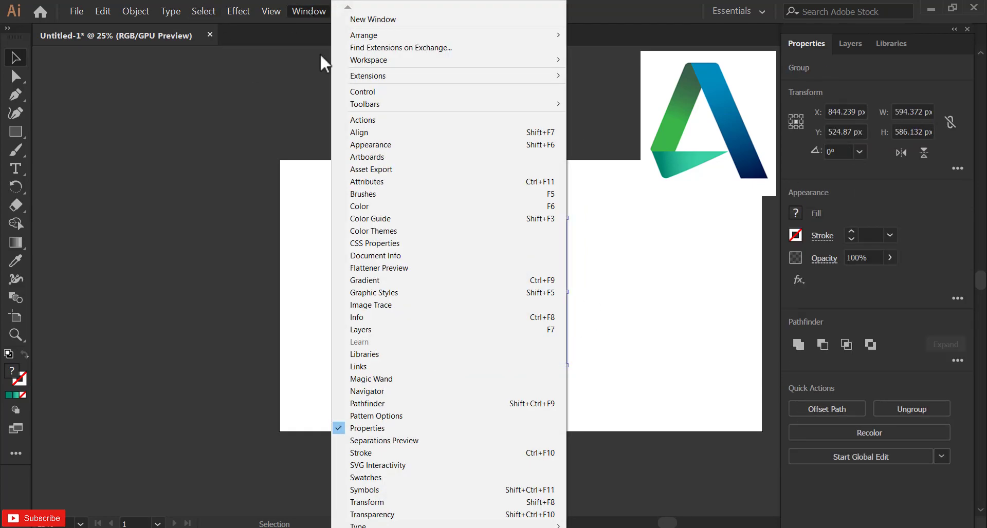
click(366, 134)
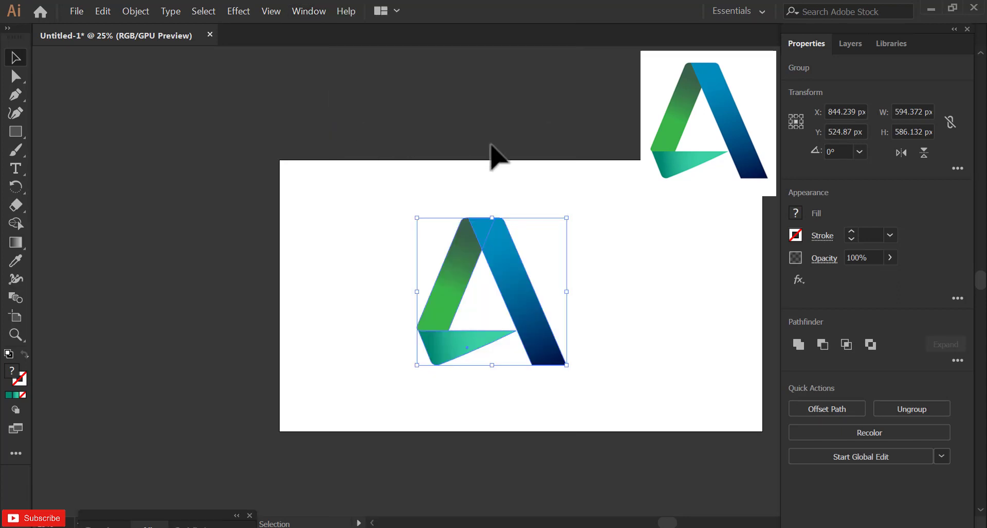
drag(174, 516, 147, 242)
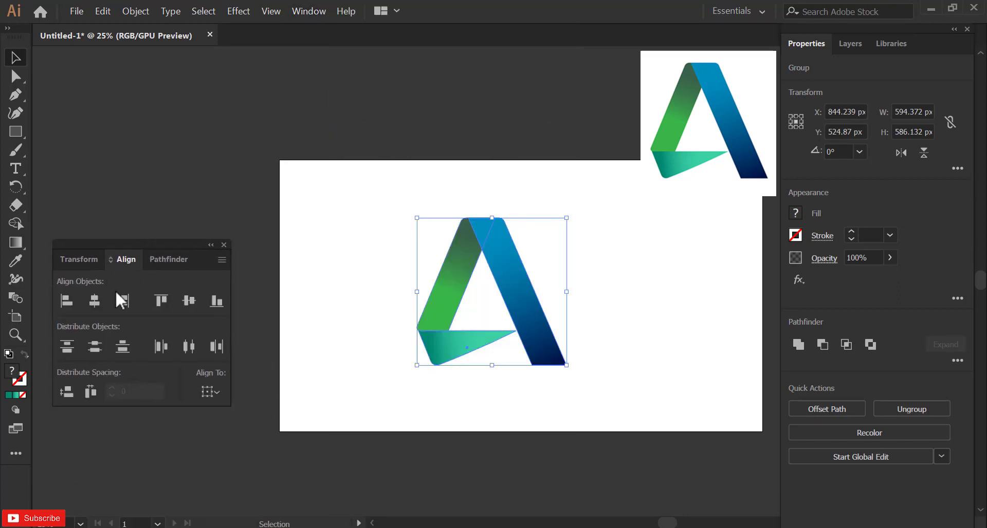
click(215, 390)
click(237, 444)
click(191, 300)
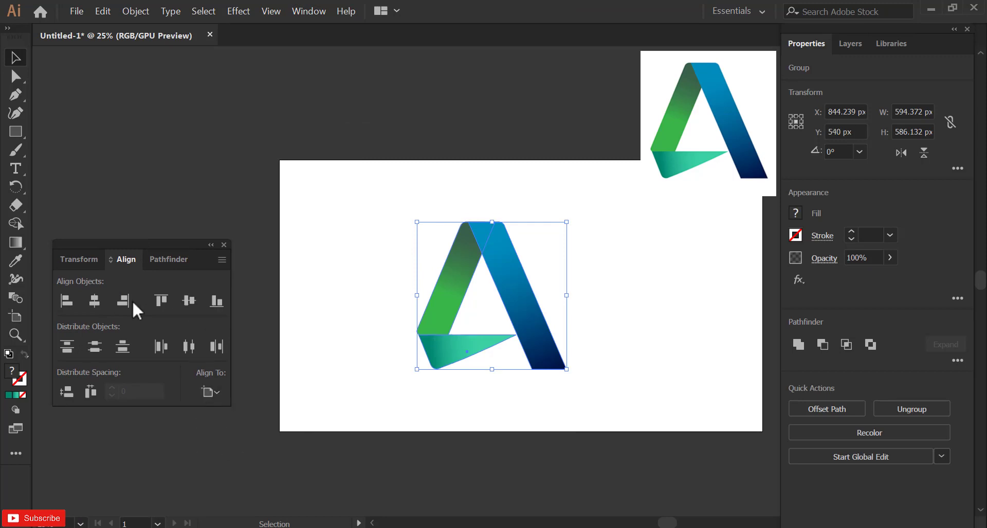
click(94, 300)
Nudge the logo group straight up to a Y position of 503 px, deselect it and close the alignment options.
click(273, 185)
drag(396, 210, 565, 388)
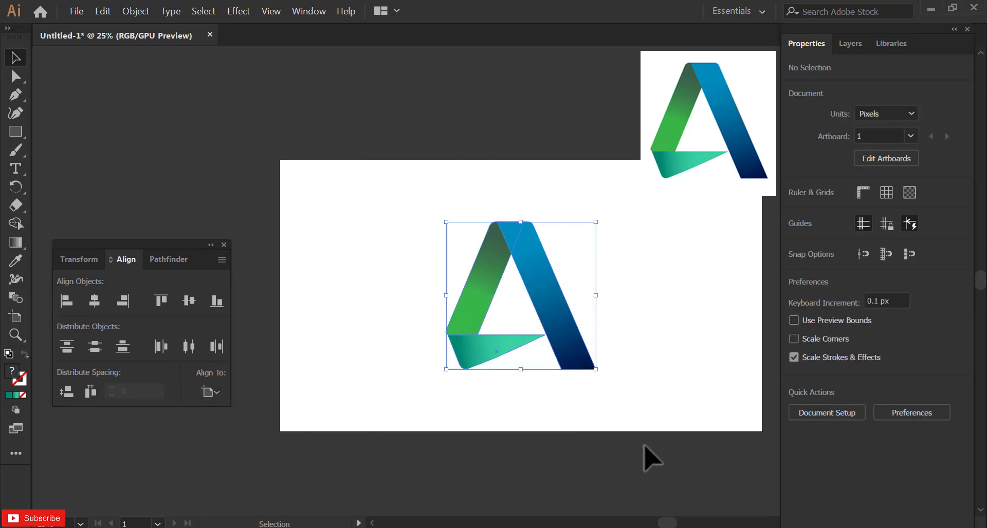
key(shift+Up)
key(shift+Up)
key(shift+Up)
key(shift+Up)
key(shift+Up)
key(shift+Up)
key(shift+Up)
key(shift+Up)
key(shift+Up)
key(shift+Up)
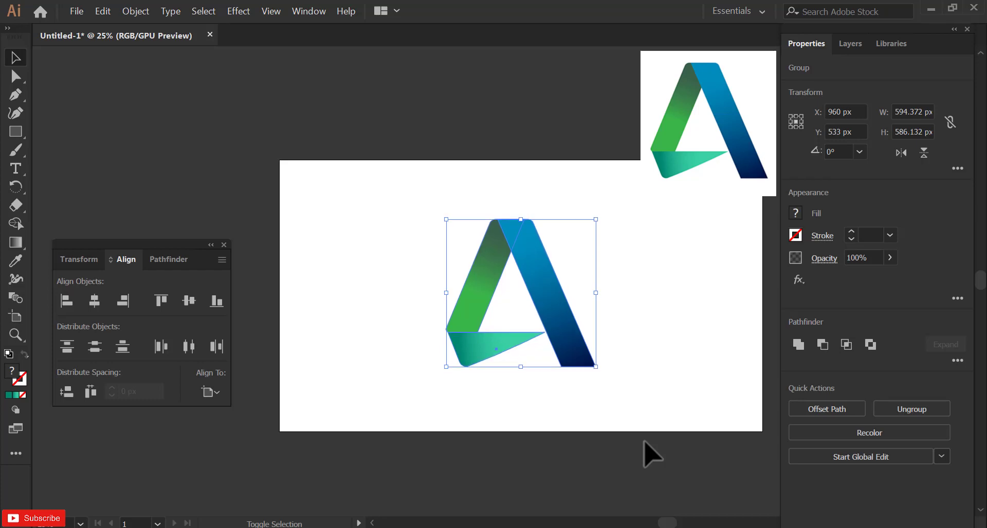
key(shift+Up)
key(shift+Up)
key(shift+Up)
key(shift+Up)
key(shift+Up)
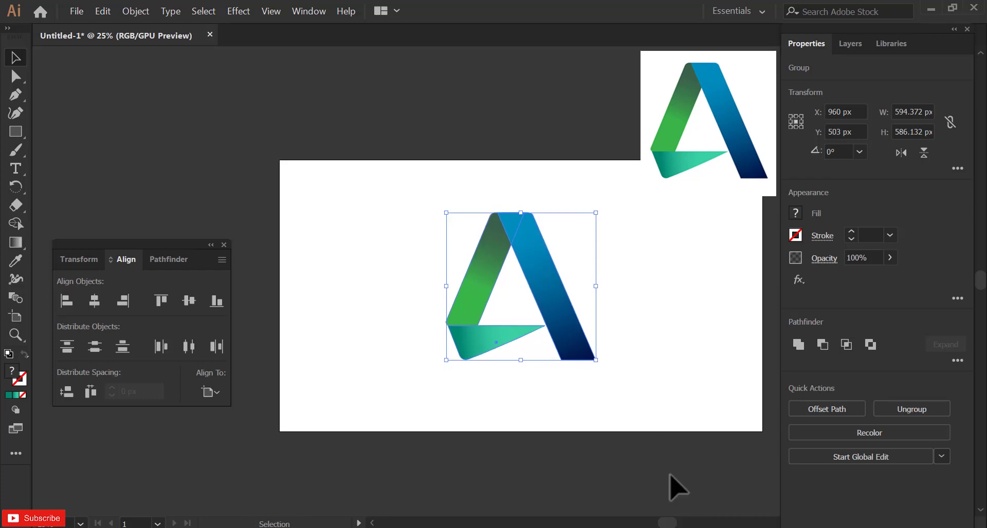
click(667, 472)
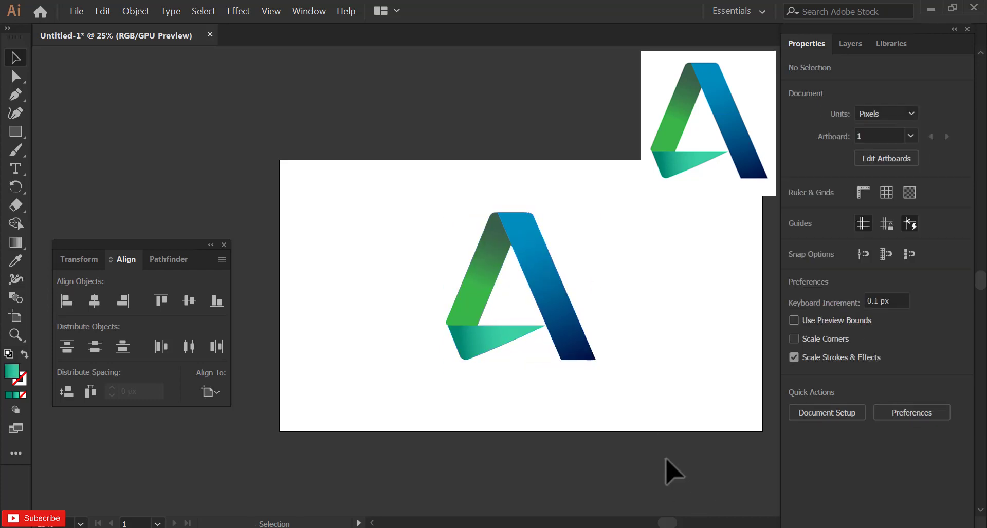
click(223, 245)
scroll(604, 297, up, 2)
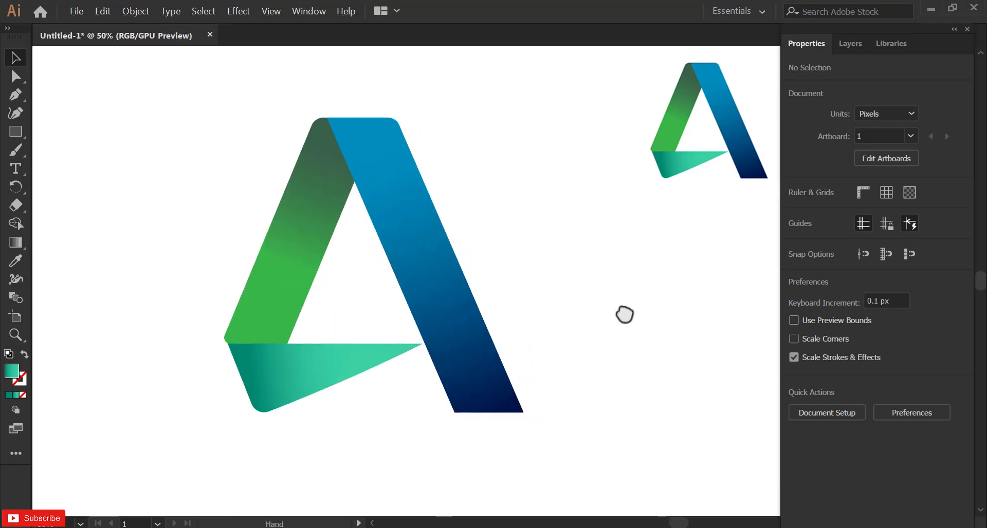